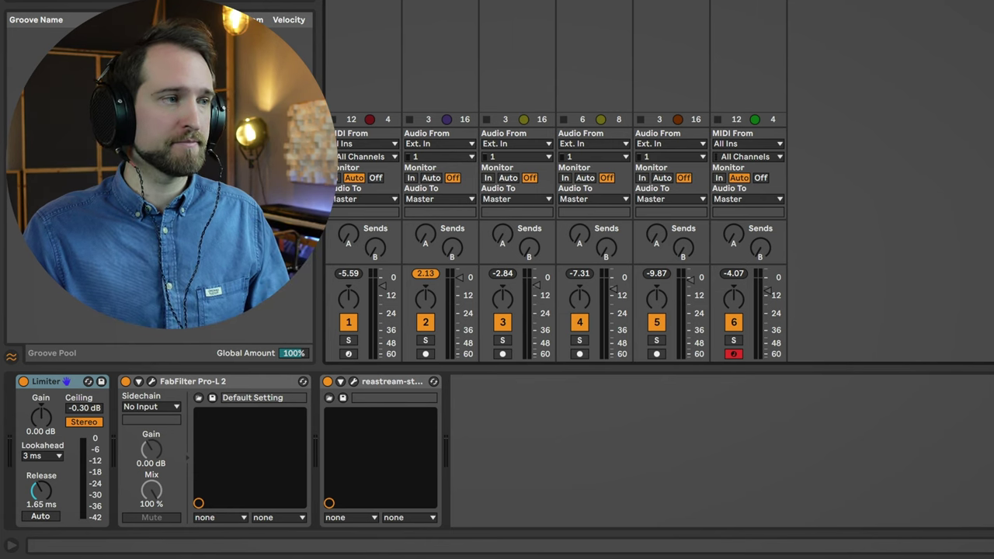
Step: Bypass the FabFilter Pro-L 2 on the Master track and play the set back to check the track levels
key("space")
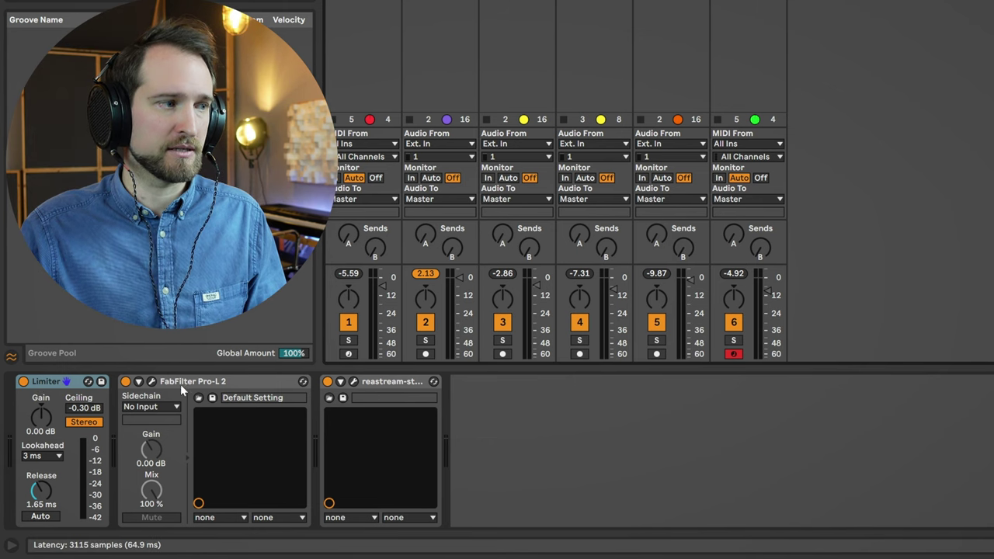
left_click(125, 382)
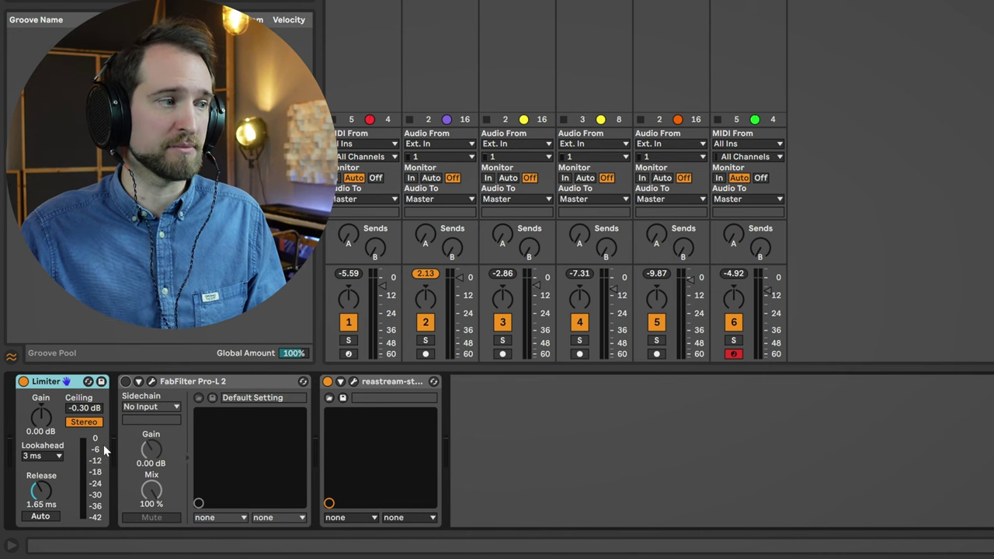
key("space")
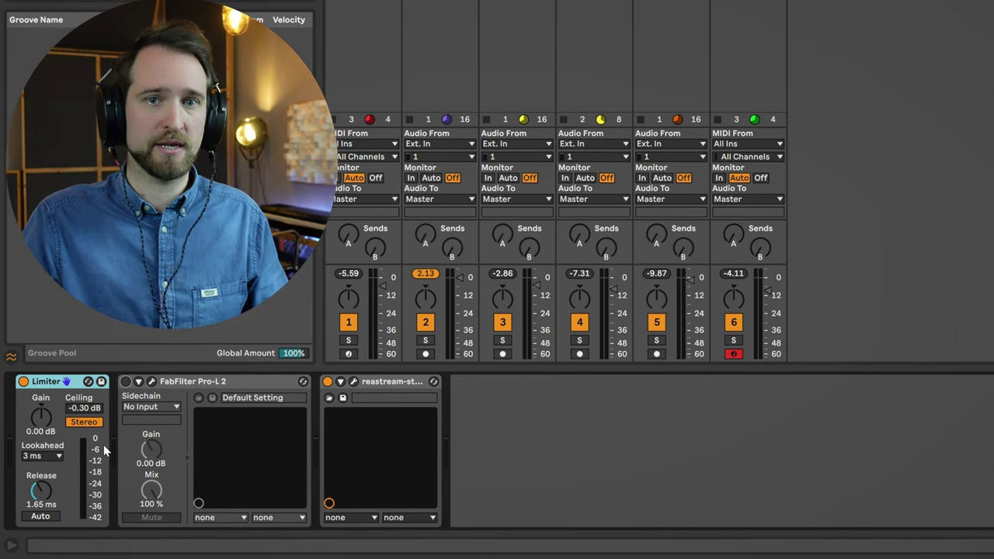
Step: Lower the volume faders of all six tracks during playback, bringing the Kick fader to about -12 dB
left_click_drag(383, 286, 383, 295)
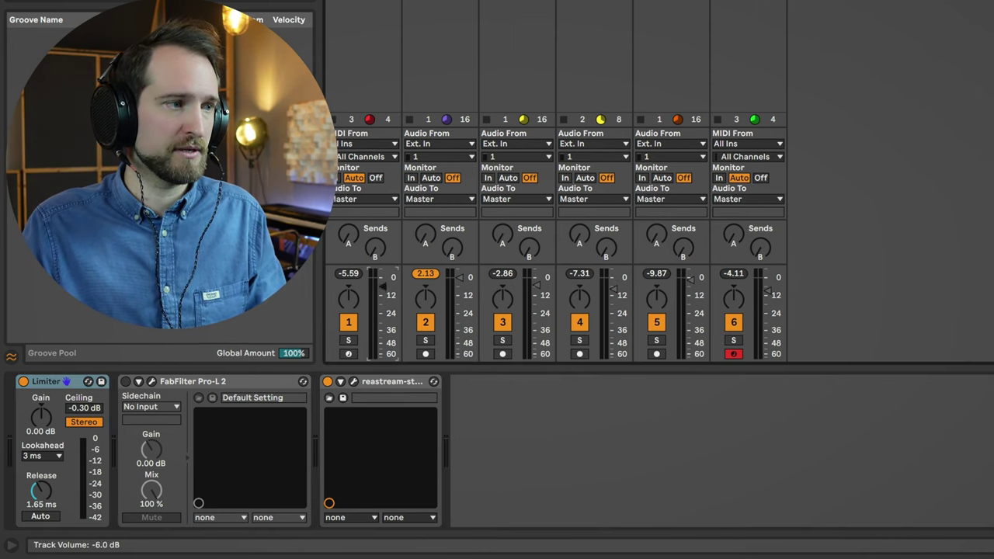
key("space")
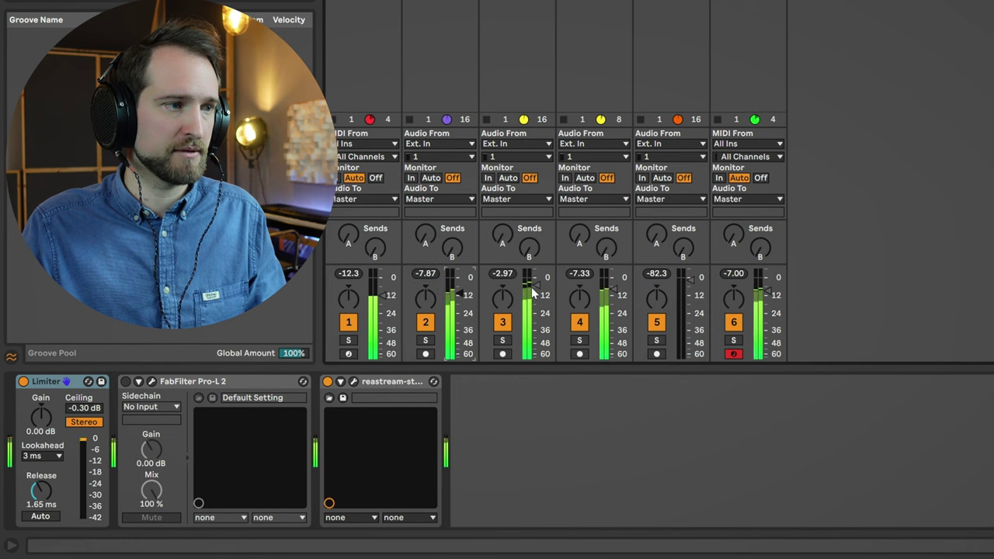
left_click_drag(619, 292, 619, 302)
left_click_drag(689, 280, 689, 291)
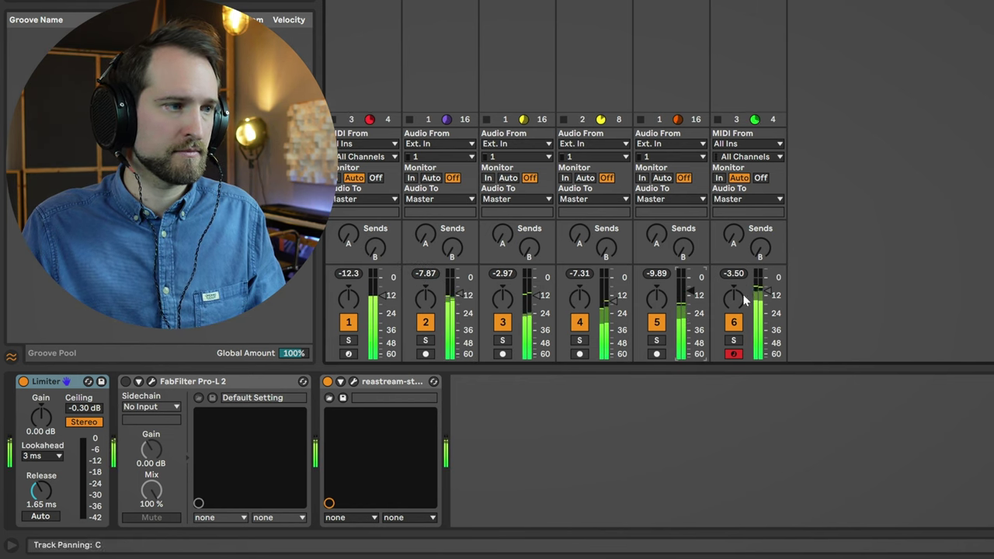
left_click_drag(772, 284, 772, 290)
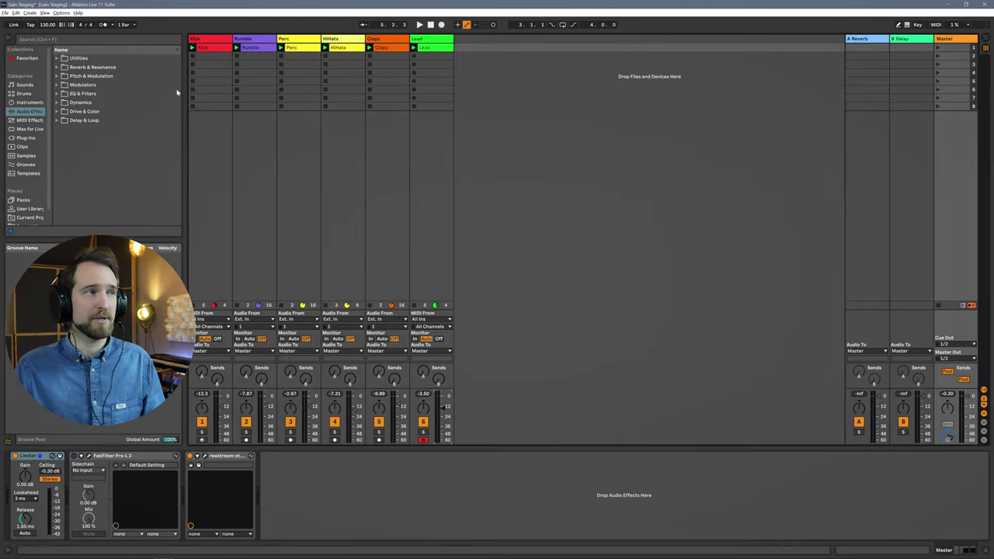
Step: Show the Kick track's device chain and open the bx_console SSL 4000 E and SPL Transient Designer Plus plugin windows
left_click(208, 41)
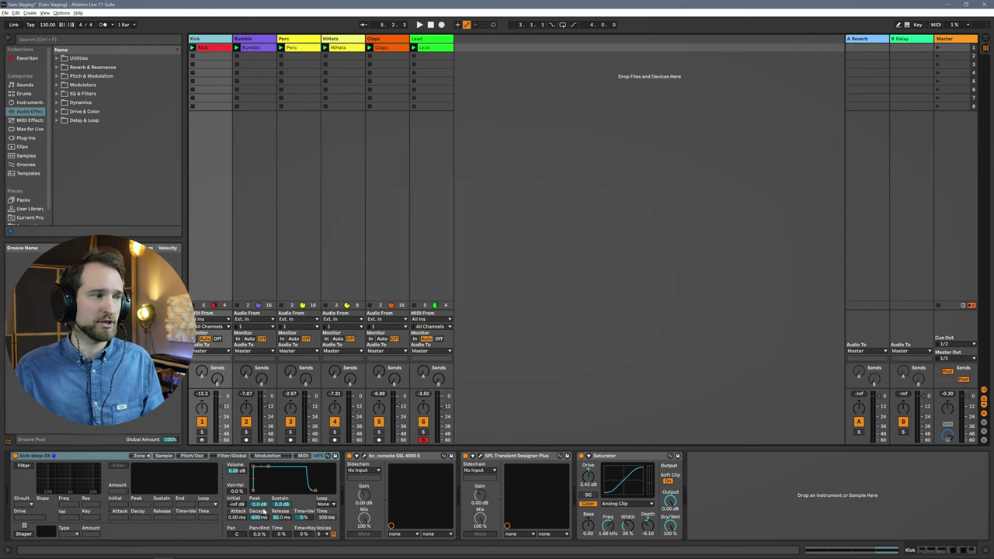
left_click(126, 455)
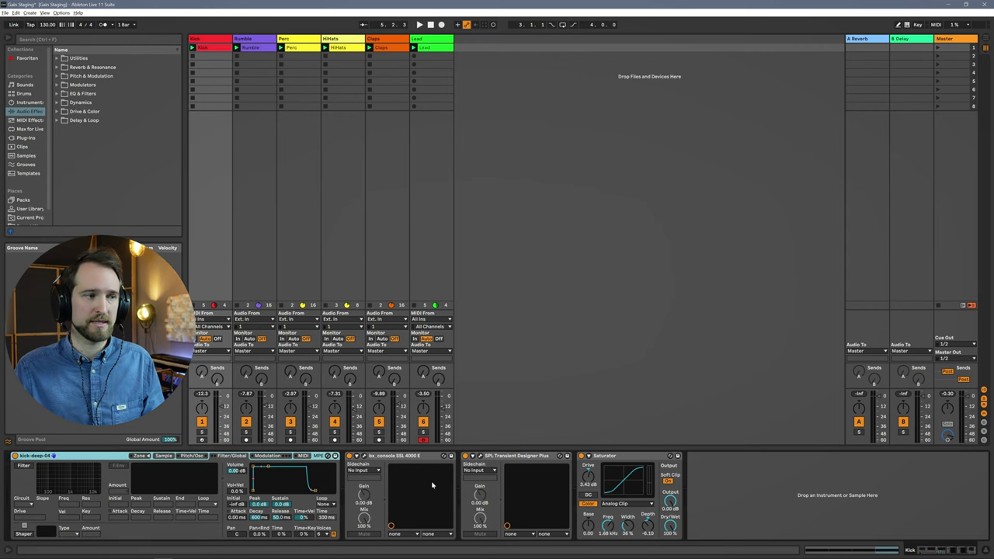
left_click(407, 456)
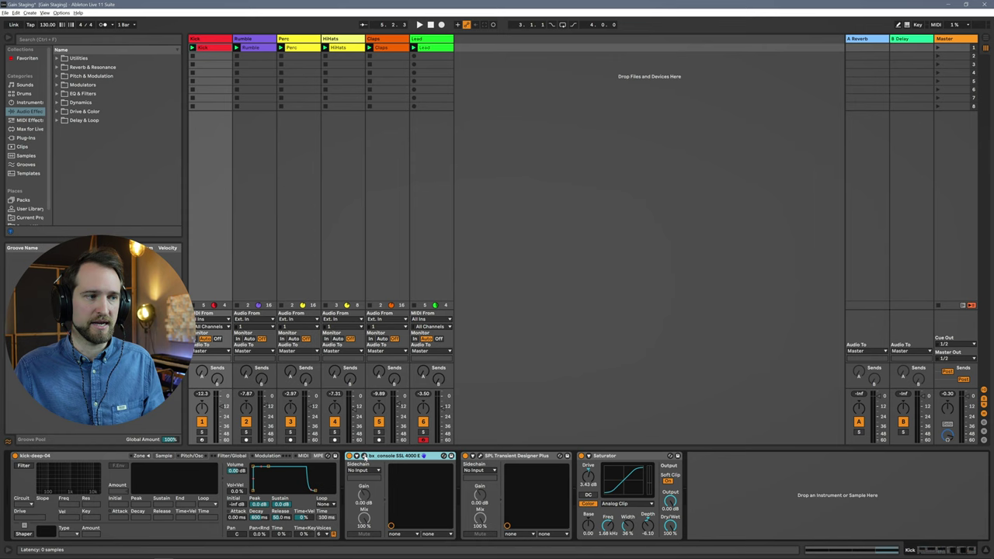
left_click(363, 456)
left_click(480, 455)
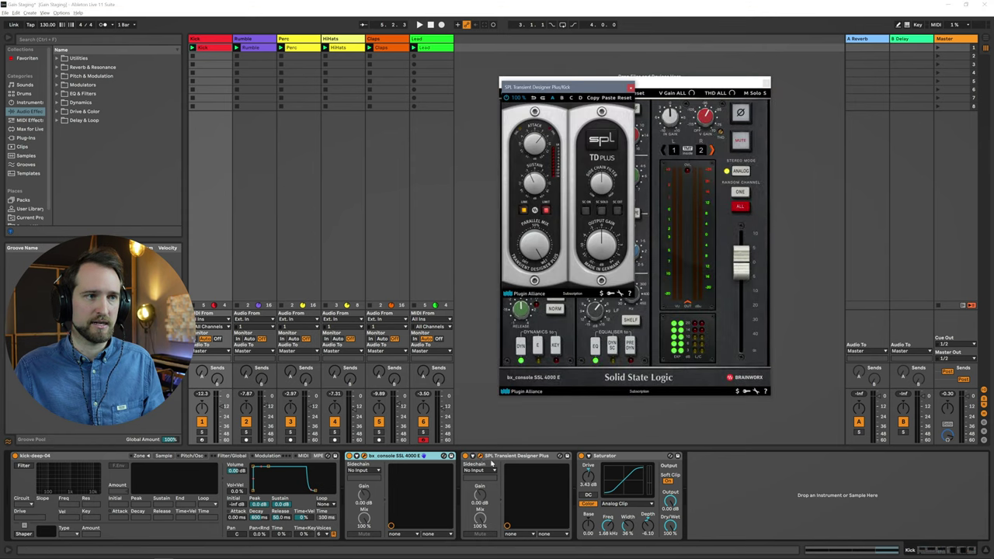
Step: Select the Kick track's Saturator and arrange the two open plugin windows side by side so both are fully visible
left_click(640, 457)
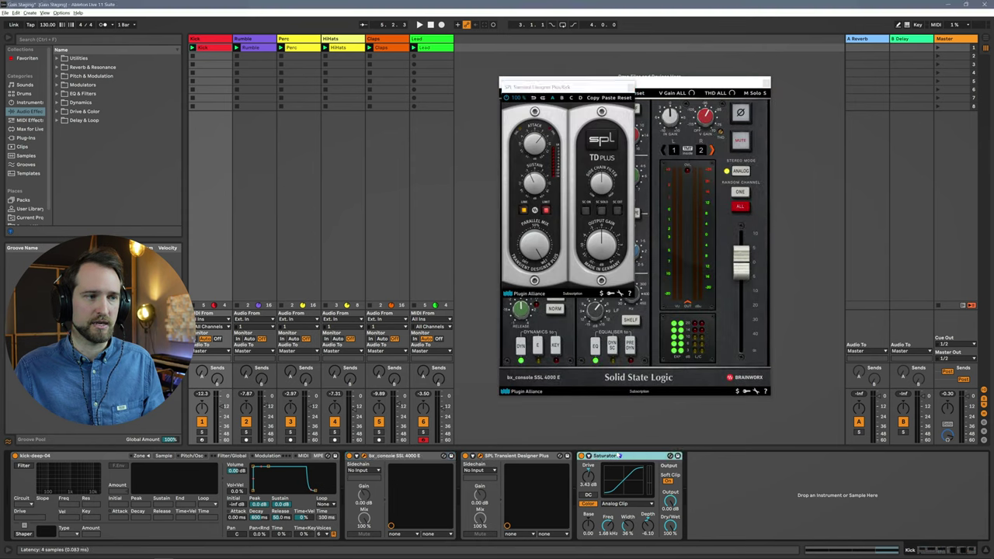
left_click_drag(595, 88, 838, 94)
left_click_drag(645, 84, 622, 83)
left_click_drag(765, 90, 744, 90)
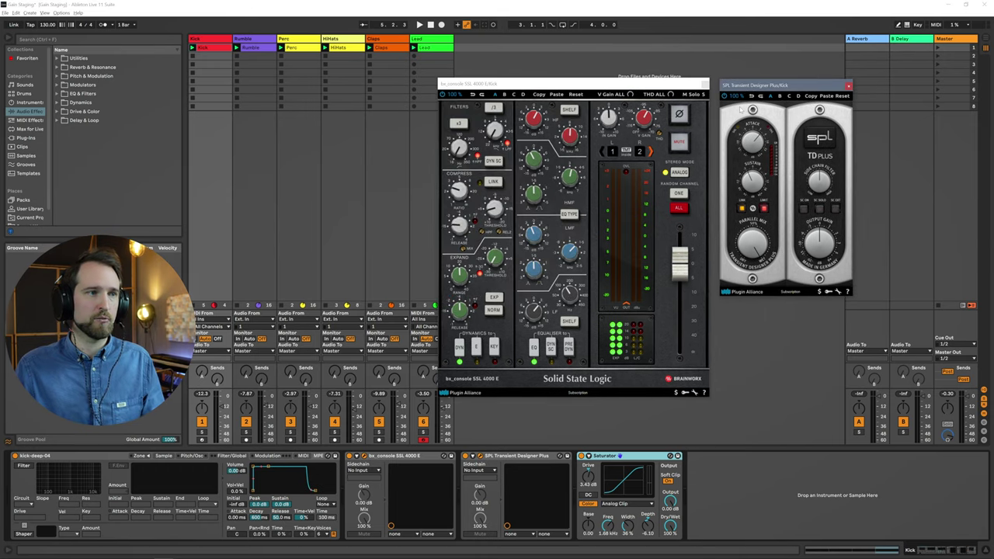
Step: Play the set and stop it, checking the kick's input level on the meters of both plugin windows
key("space")
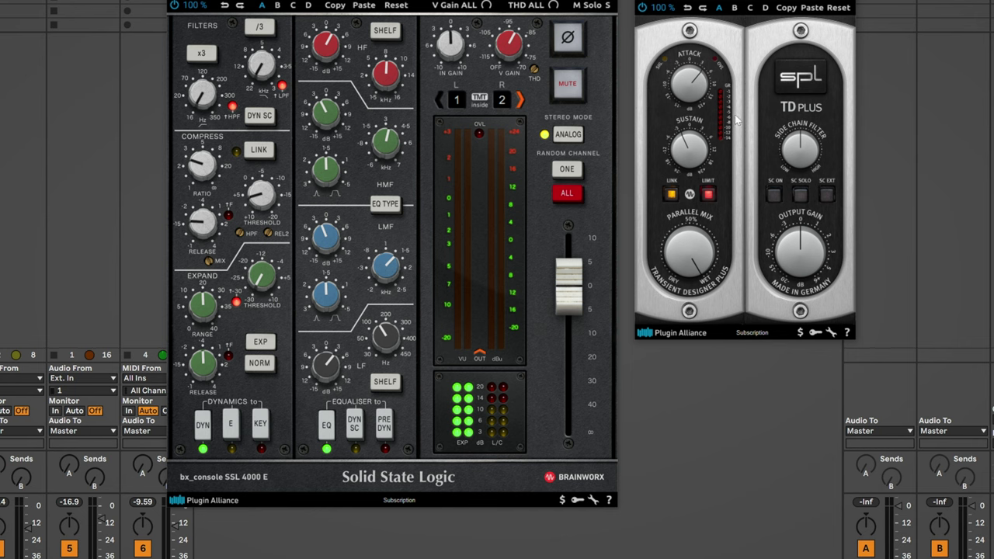
key("space")
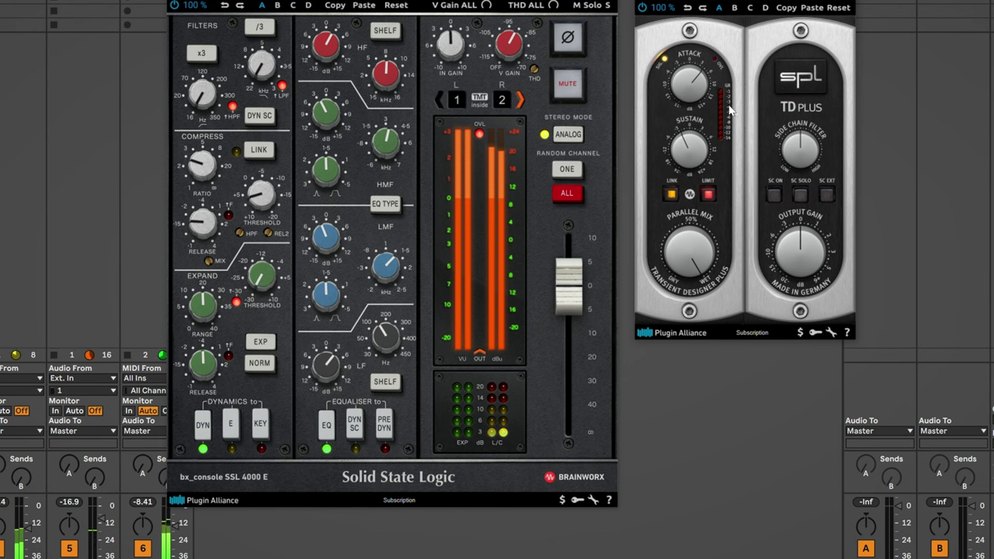
key("space")
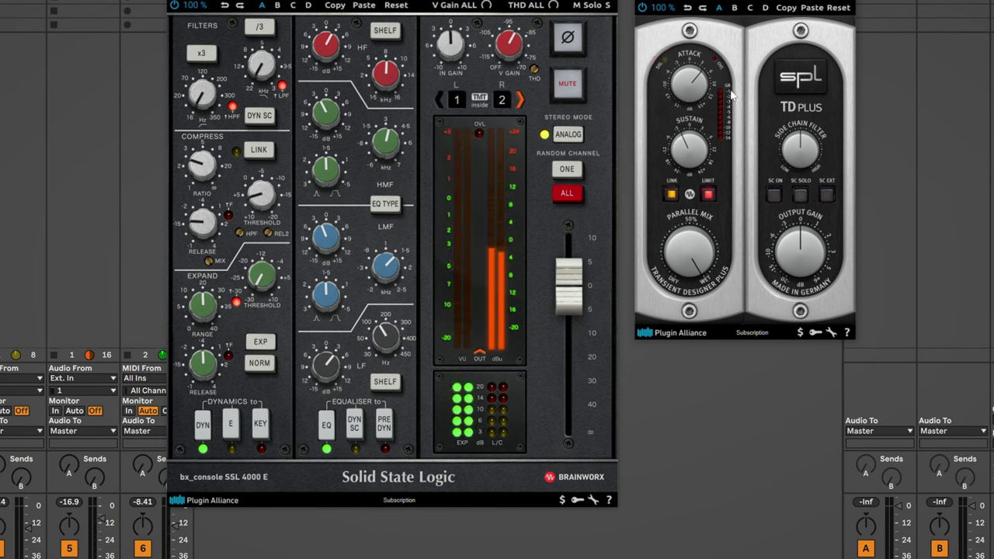
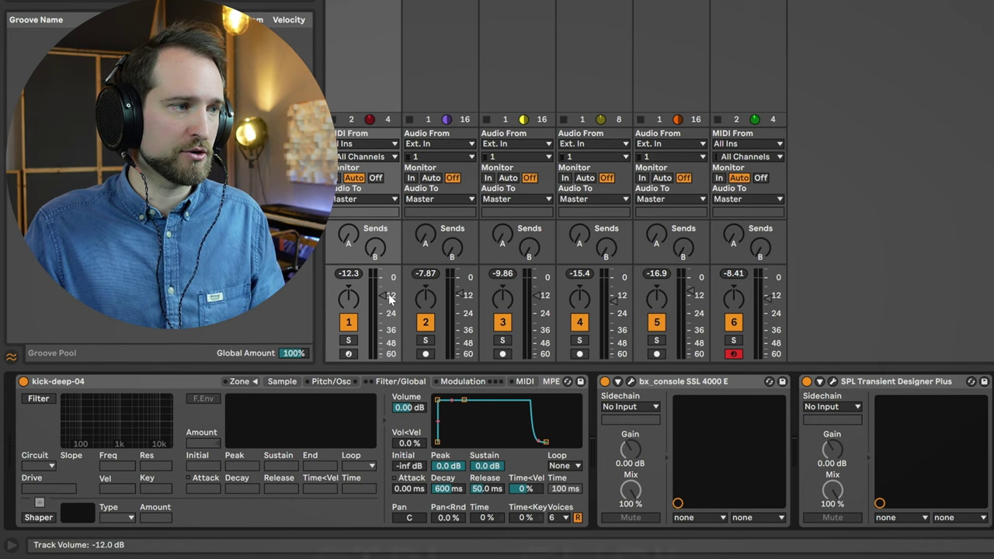
Step: Reset the volume faders of all six tracks to 0 dB
double_click(389, 296)
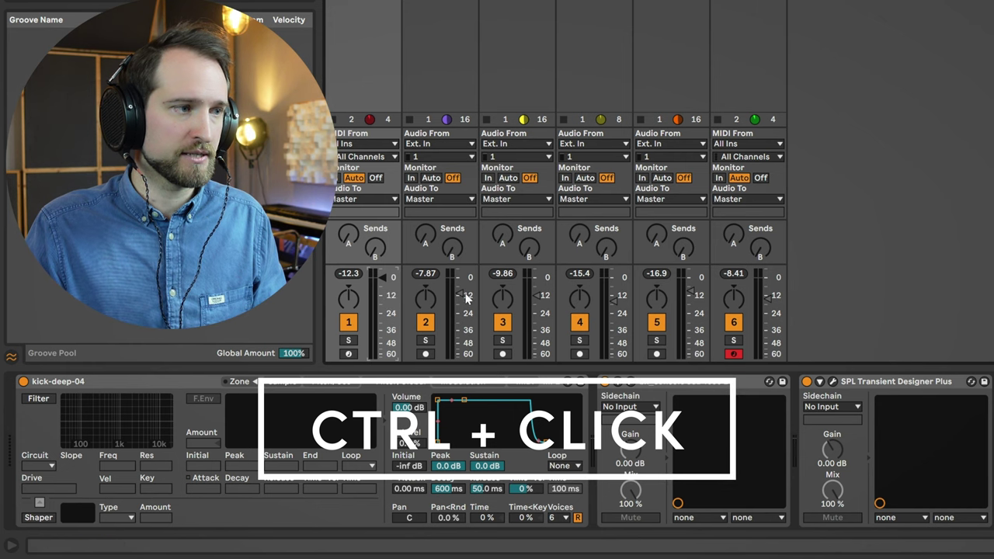
double_click(454, 297)
double_click(534, 296)
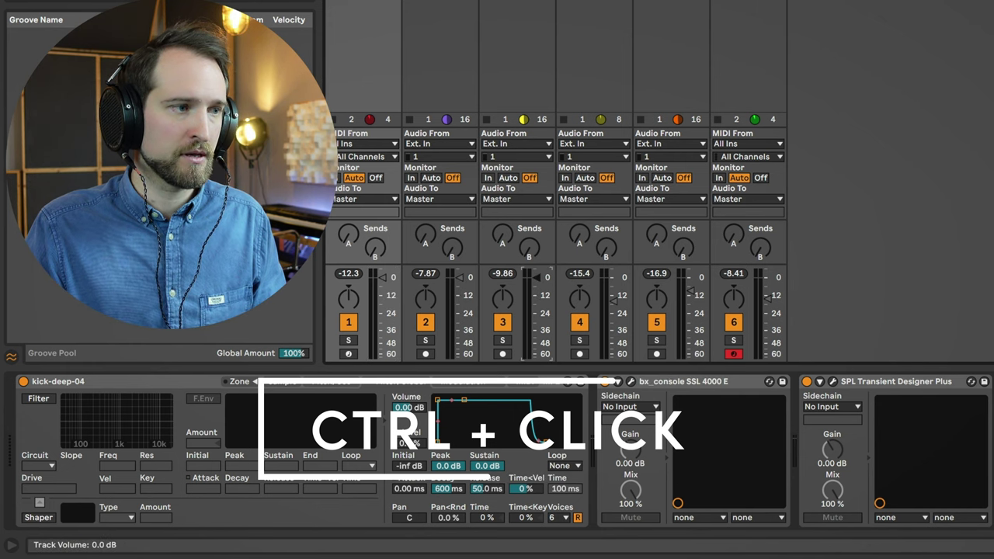
double_click(613, 303)
double_click(691, 292)
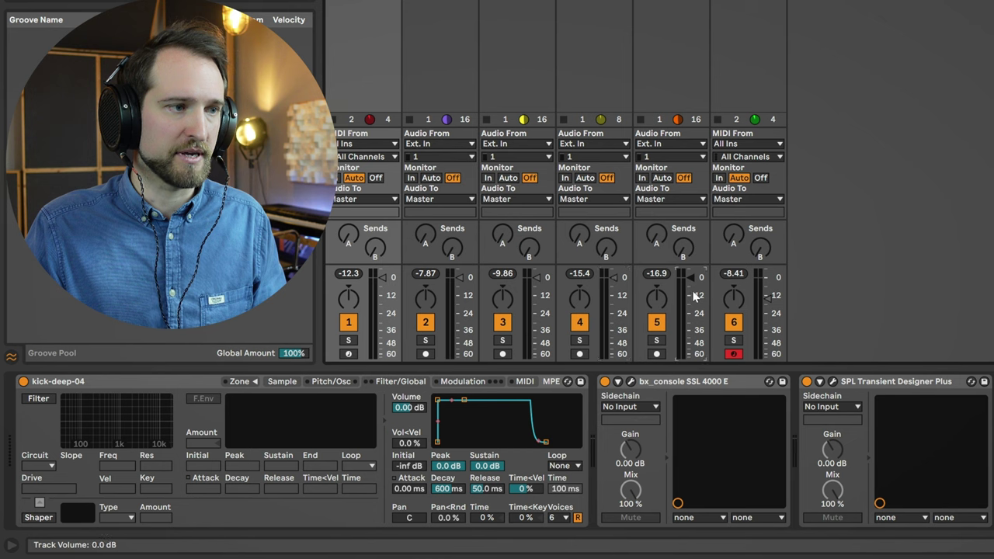
double_click(768, 299)
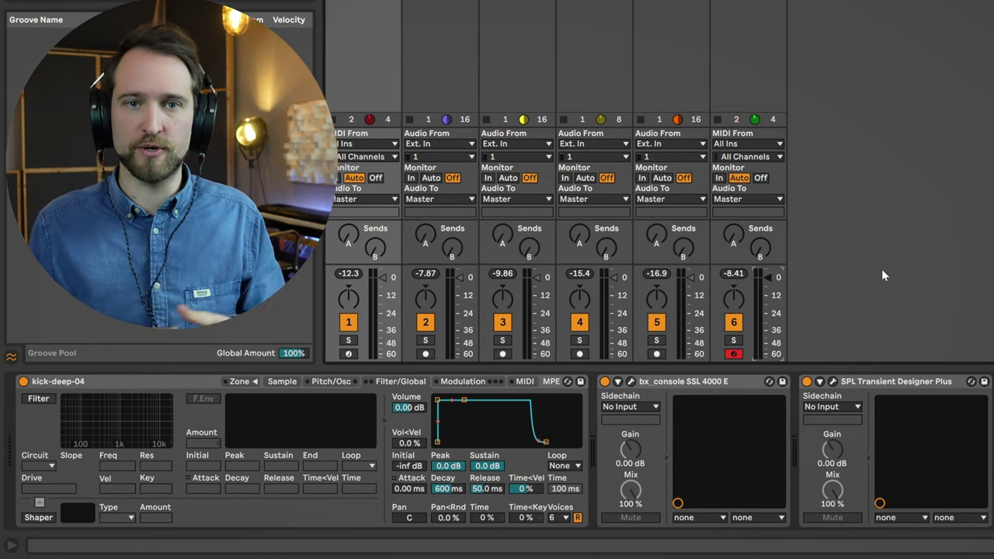
Step: Solo the Kick track after a playback check and set the kick-deep-04 instrument's global volume to -12 dB
key("space")
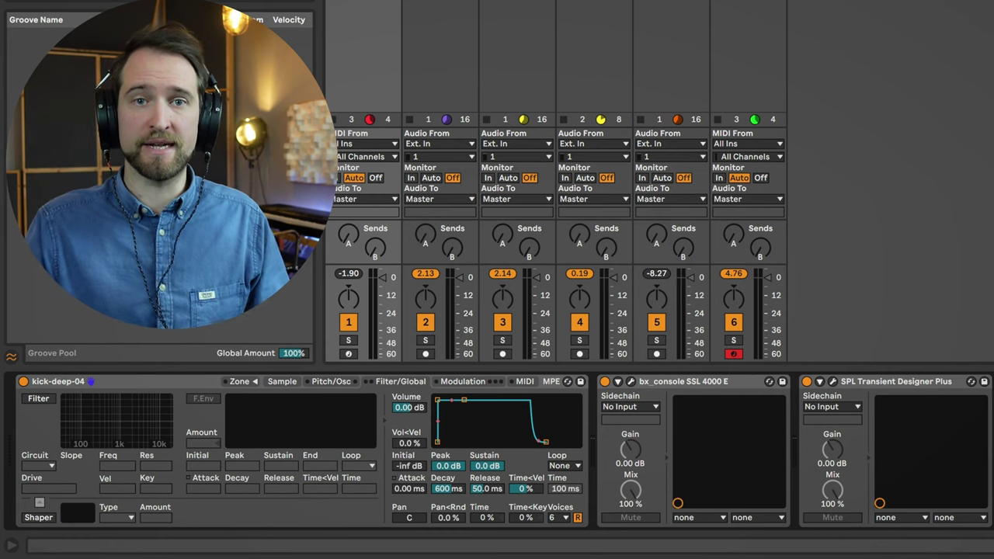
left_click(348, 340)
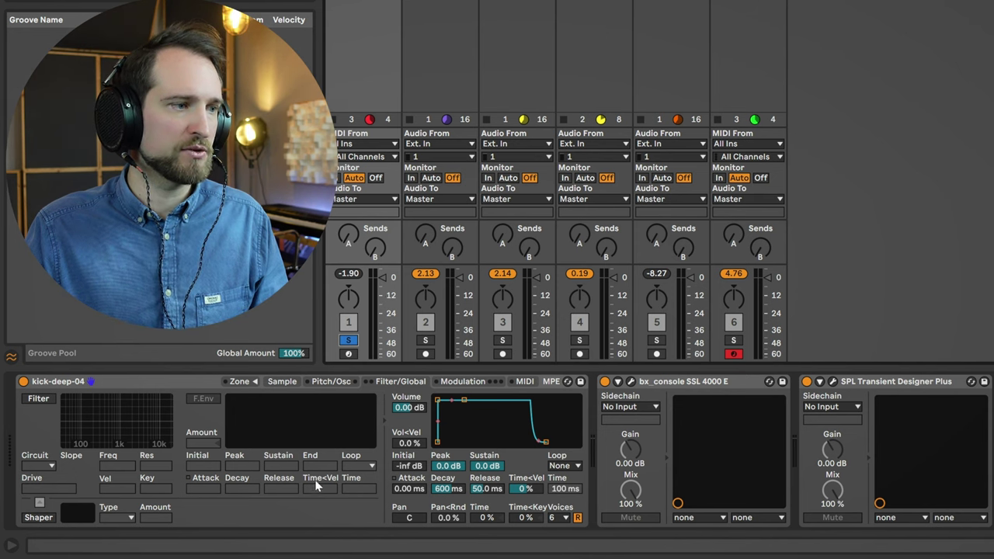
mouse_move(407, 409)
left_mouse_down()
mouse_move(407, 451)
mouse_move(402, 416)
left_mouse_up()
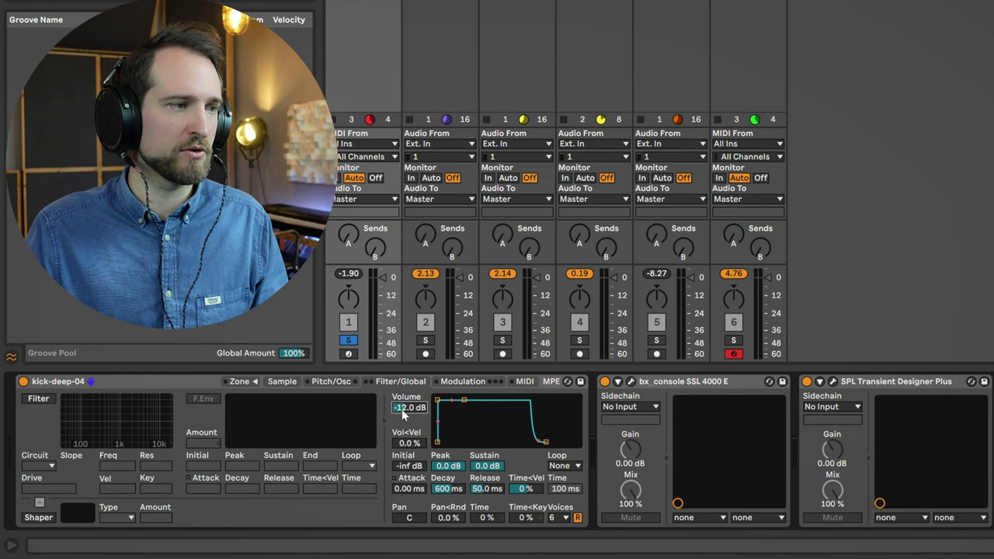
Step: Inspect the kick-deep-04 sample's own volume setting and return to the instrument's filter and global settings
left_click(283, 382)
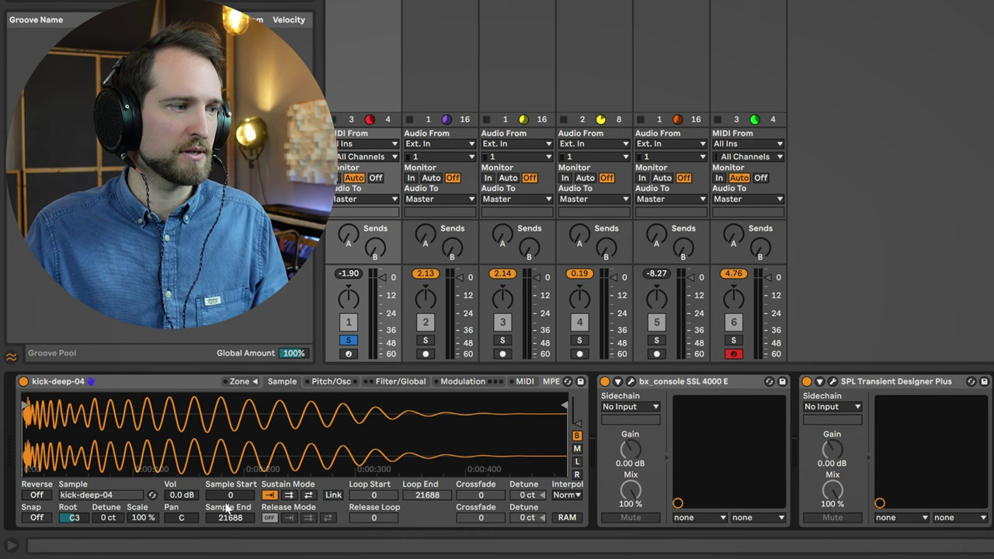
left_click_drag(180, 494, 181, 494)
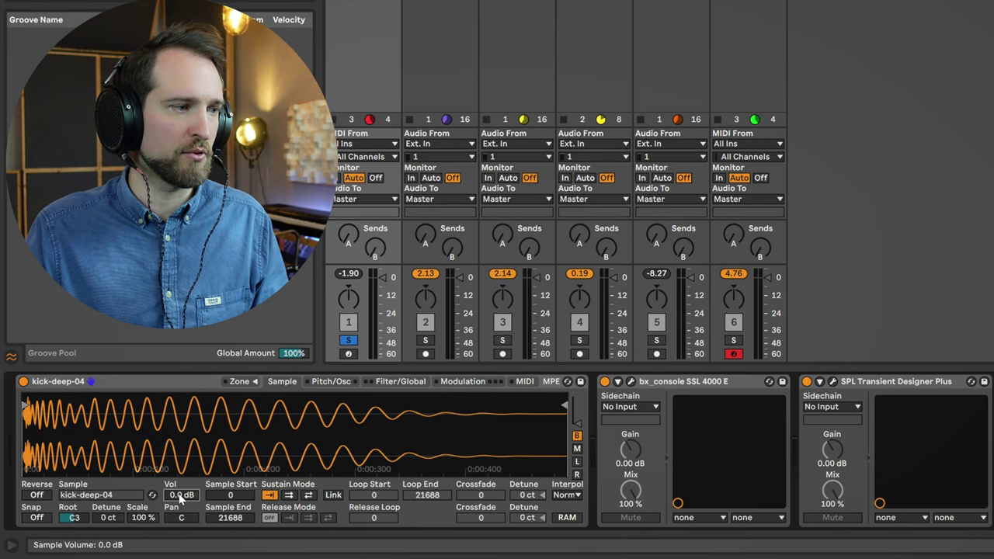
left_click(397, 381)
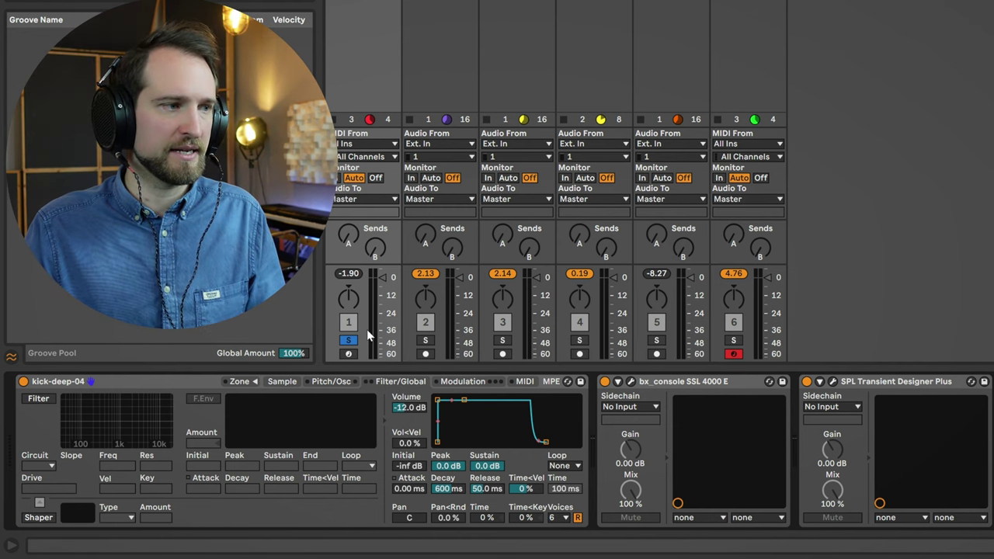
Step: Play the soloed kick and bypass, then re-enable, the bx_console SSL 4000 E and SPL Transient Designer Plus to compare levels
key("space")
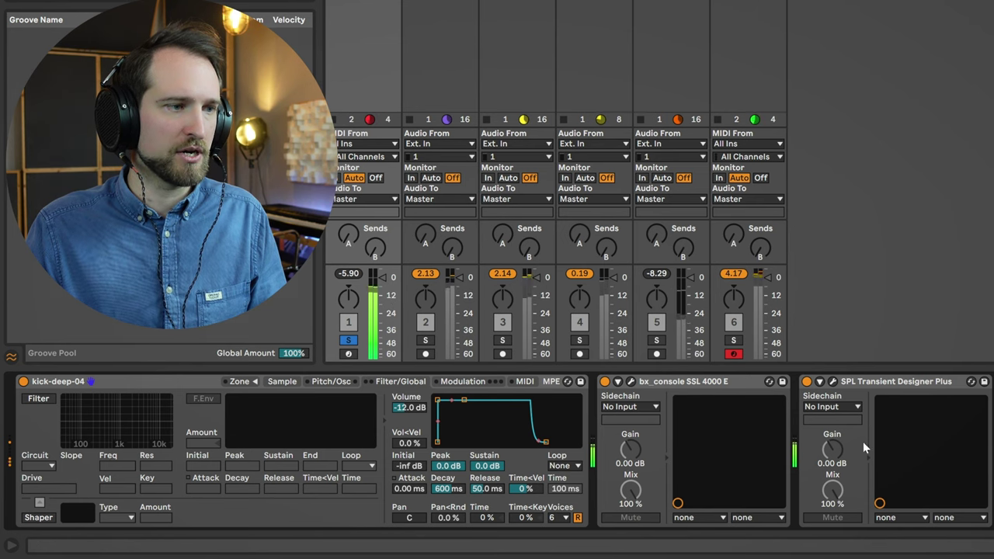
left_click(604, 381)
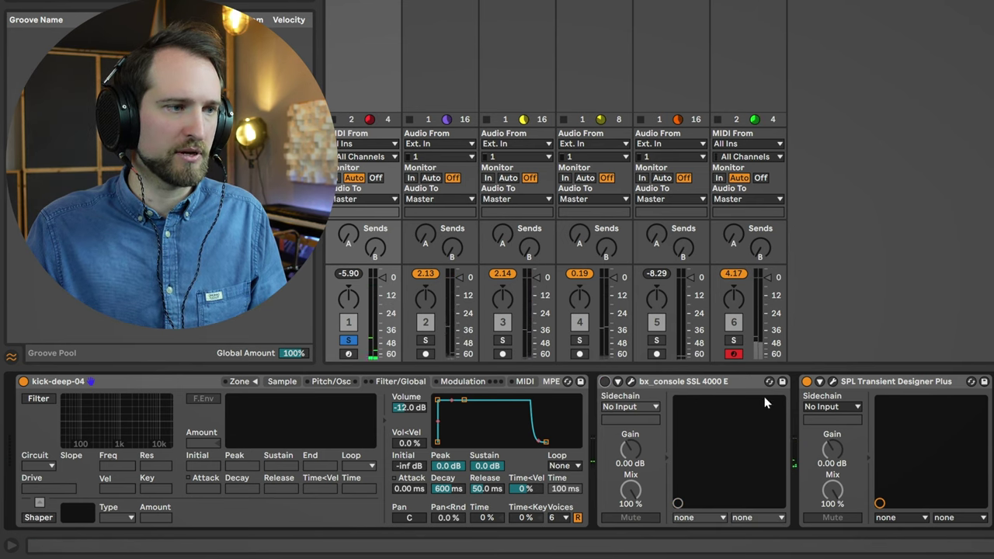
left_click(807, 381)
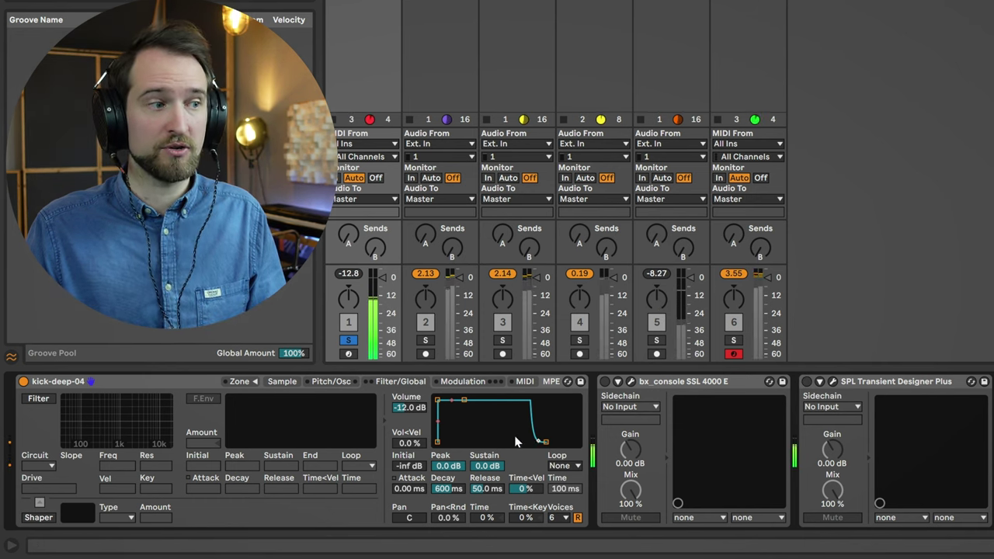
left_click(606, 382)
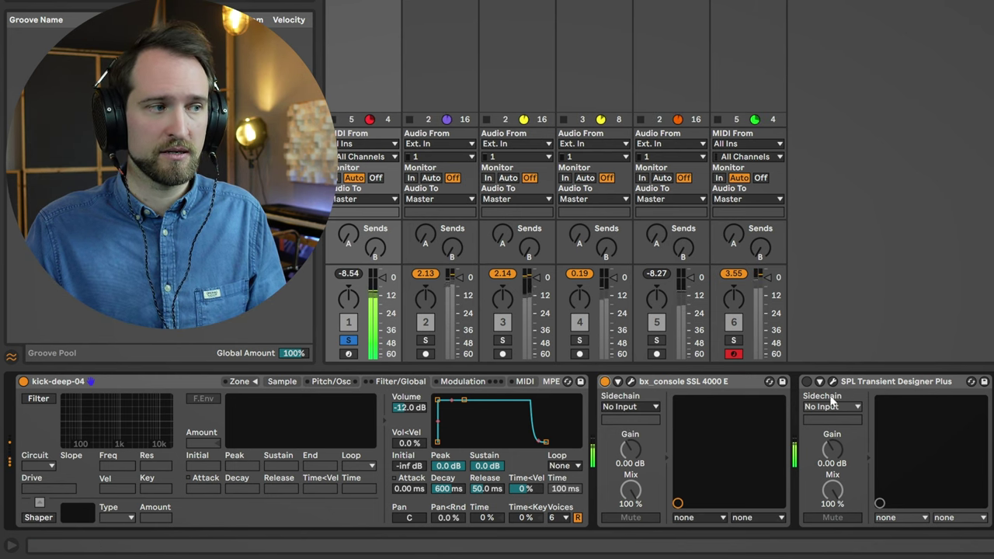
left_click(806, 382)
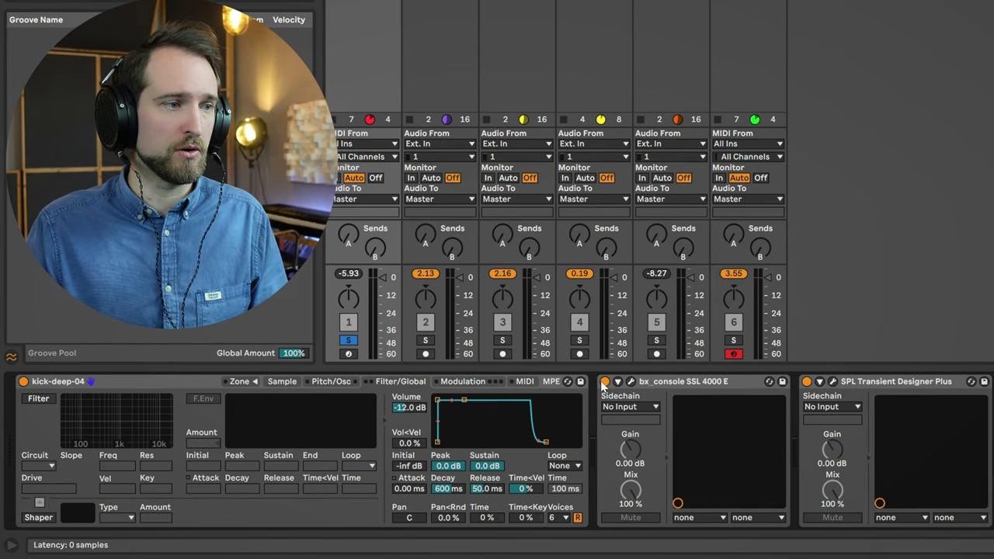
Step: Bypass both the bx_console SSL 4000 E and the SPL Transient Designer Plus and play the kick to check its unprocessed level
left_click(605, 381)
left_click(807, 381)
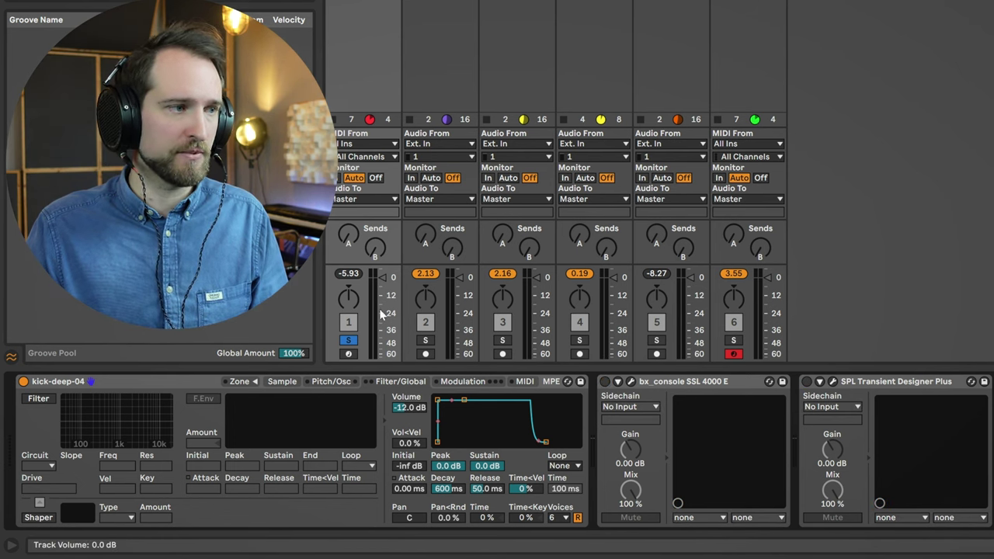
key("space")
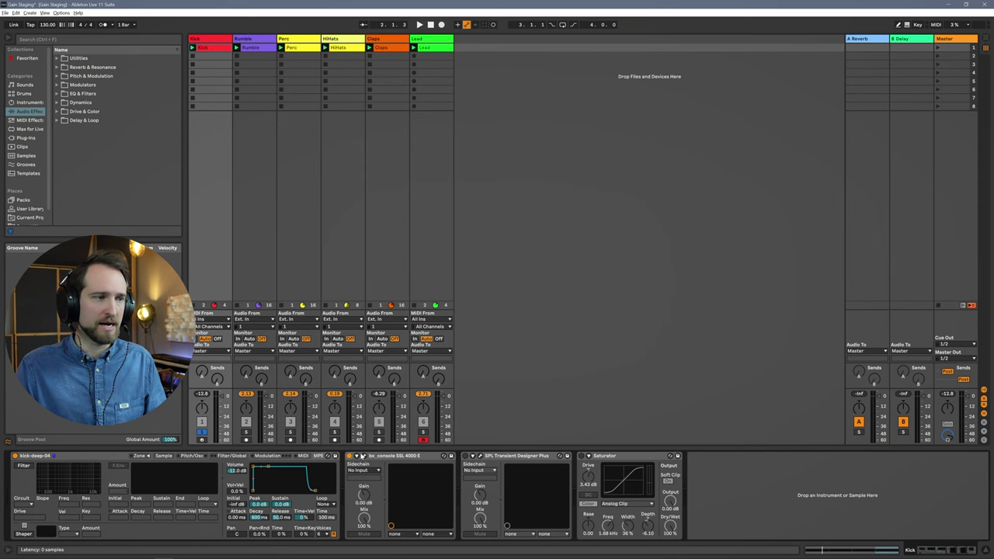
Step: Open the Kick's bx_console SSL 4000 E and lower its compressor threshold to about -5 during playback
left_click(363, 456)
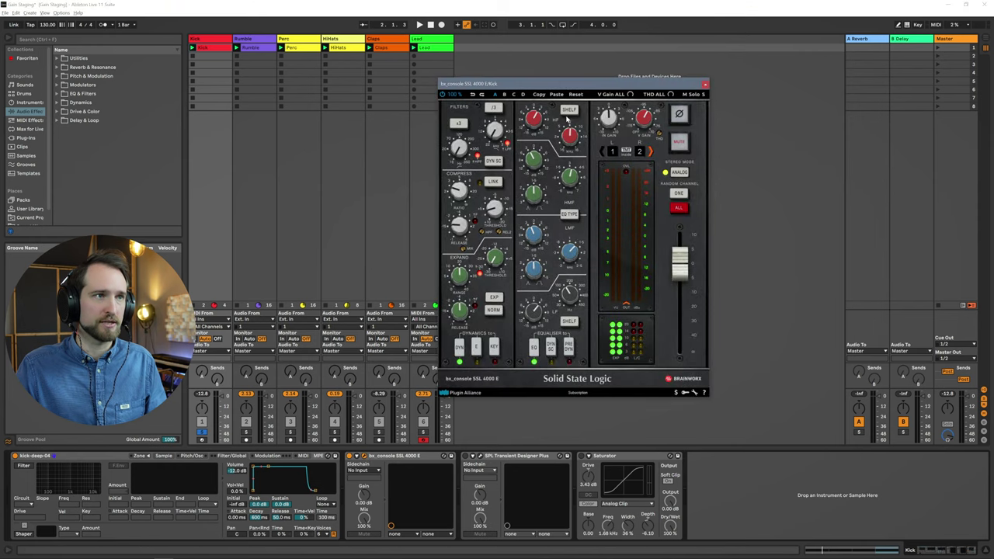
left_click_drag(578, 90, 589, 73)
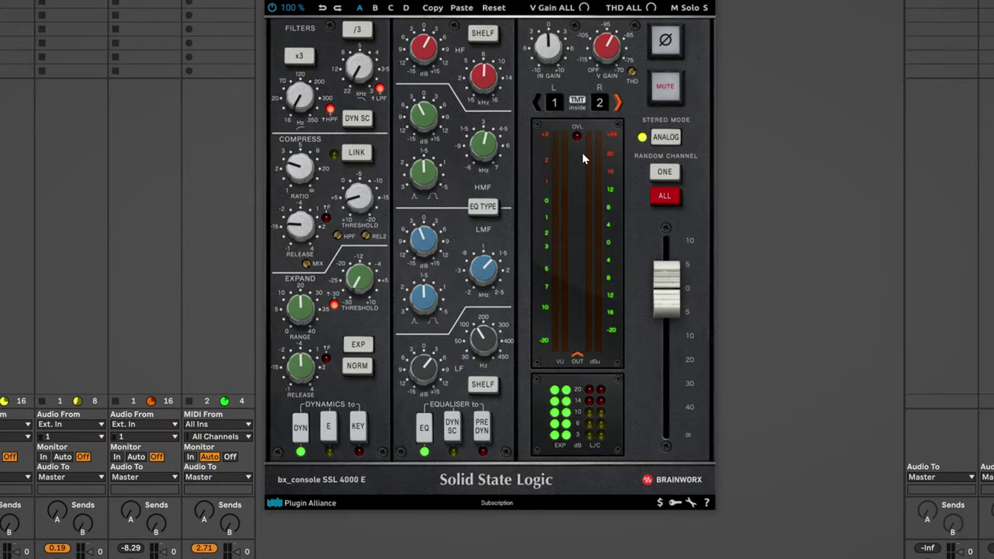
key("space")
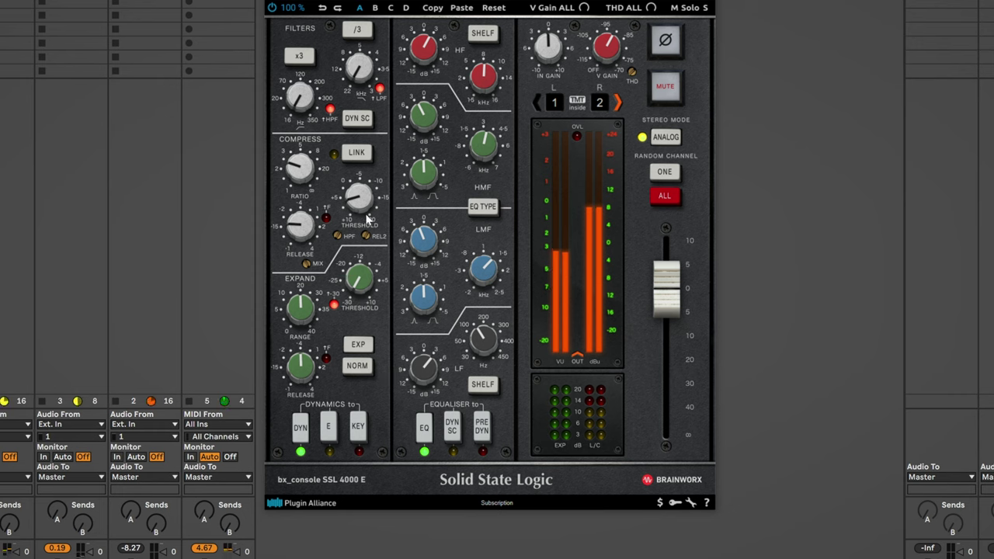
mouse_move(359, 204)
left_click_drag(359, 203, 357, 169)
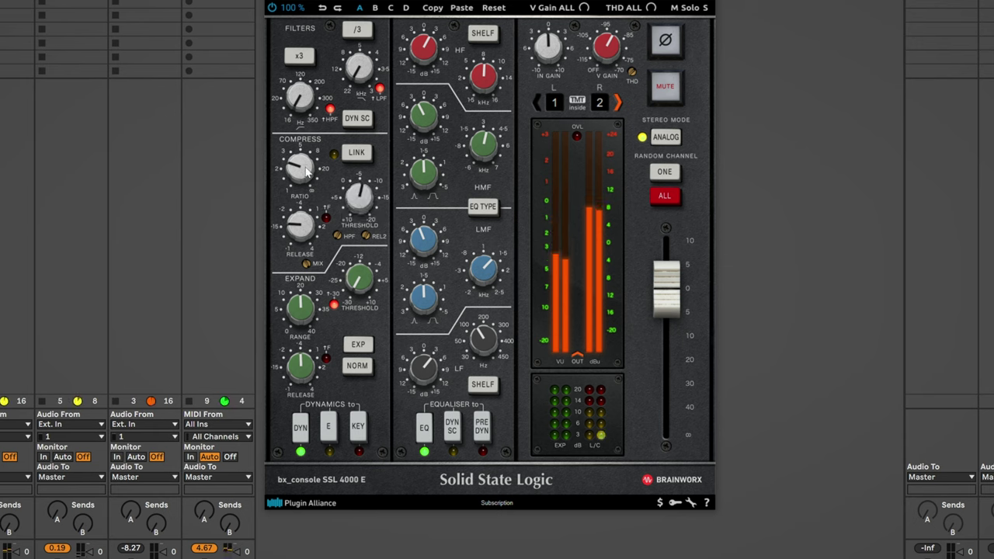
mouse_move(307, 173)
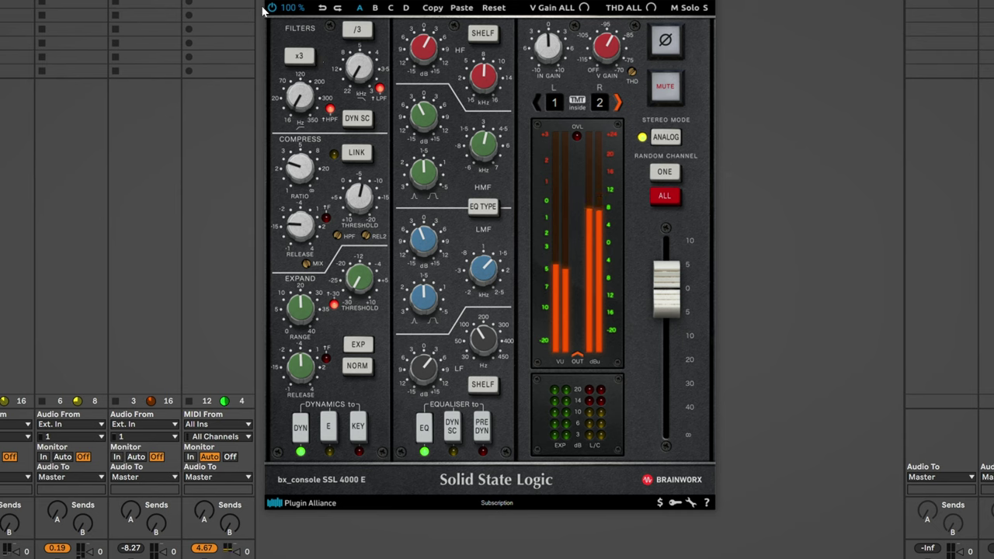
Step: Lower the bx_console SSL 4000 E's output fader to about -4 dB, comparing the processed and bypassed levels
left_click(271, 9)
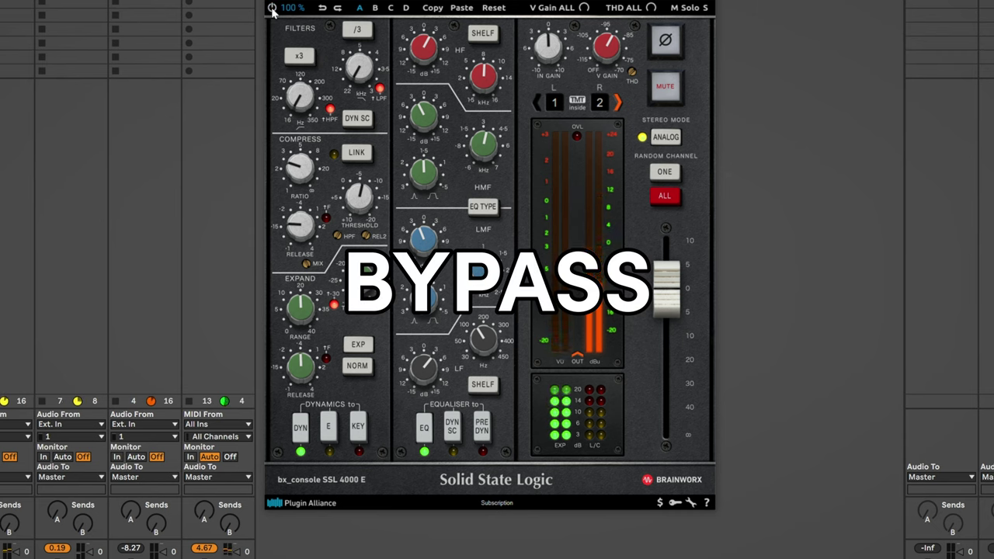
key("space")
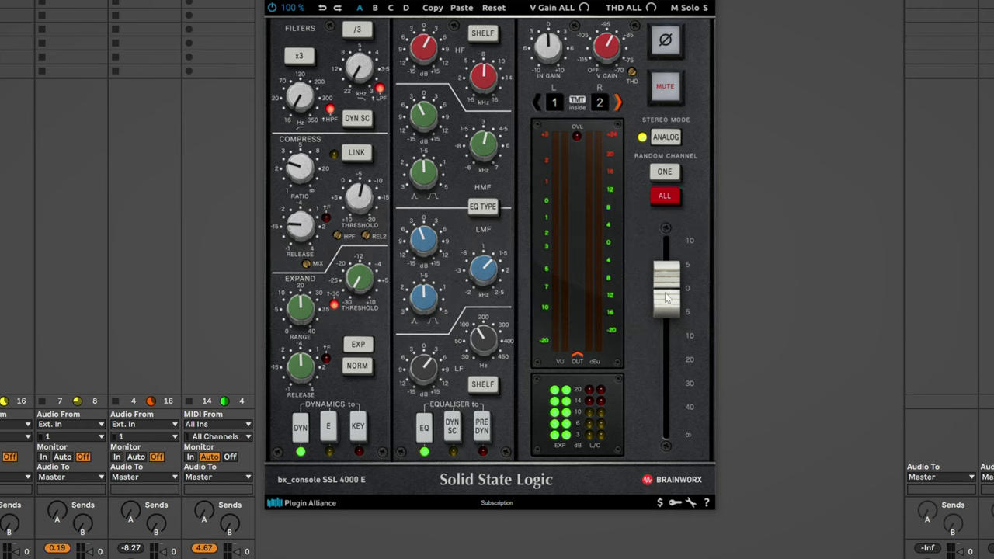
left_click_drag(665, 297, 665, 316)
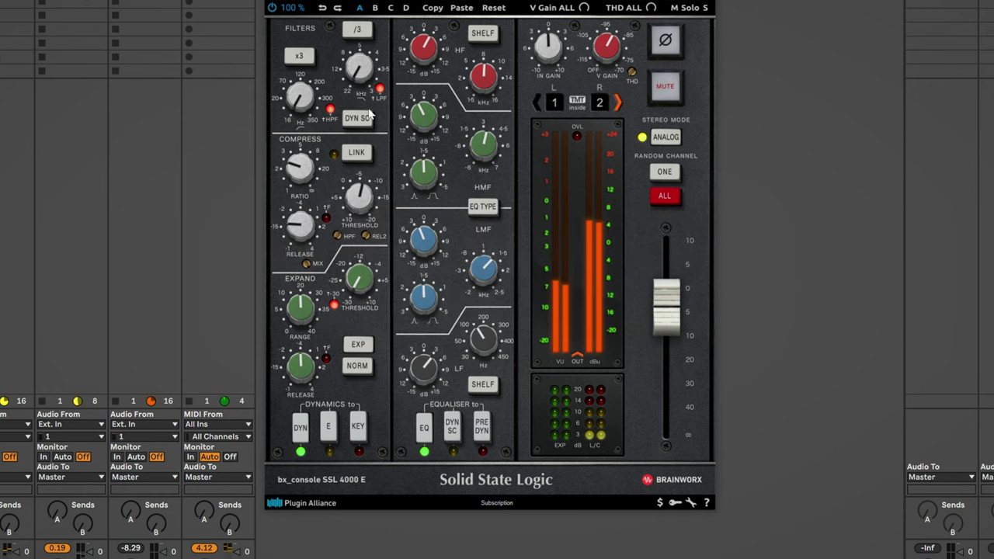
left_click(272, 9)
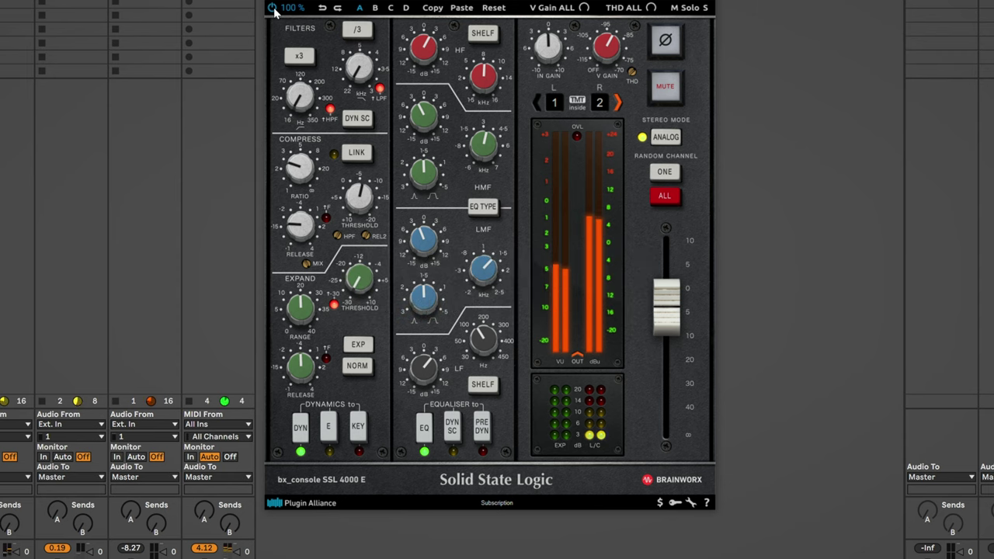
left_click(274, 9)
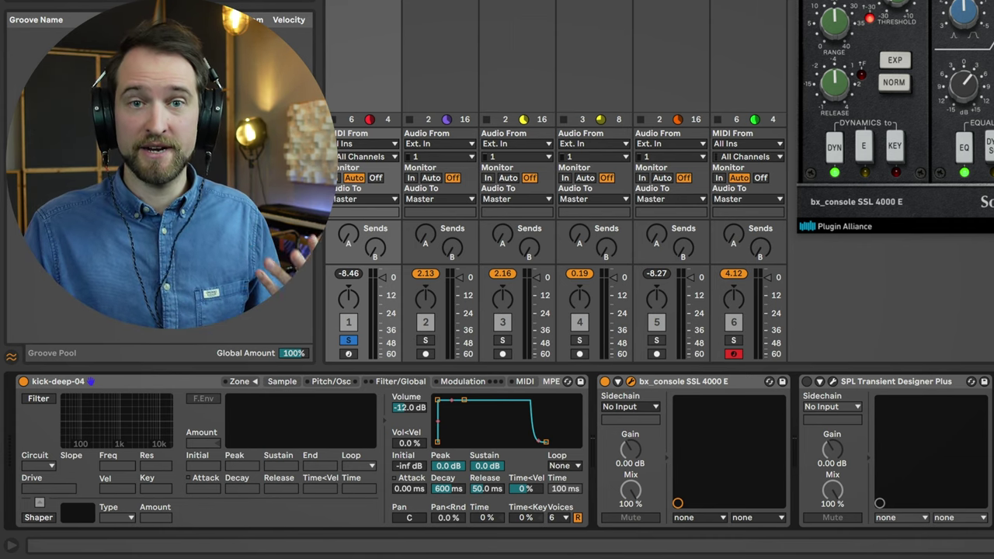
Step: Enable the SPL Transient Designer Plus, match its output gain to the bypassed level at 0 dB, and close its window
left_click(811, 389)
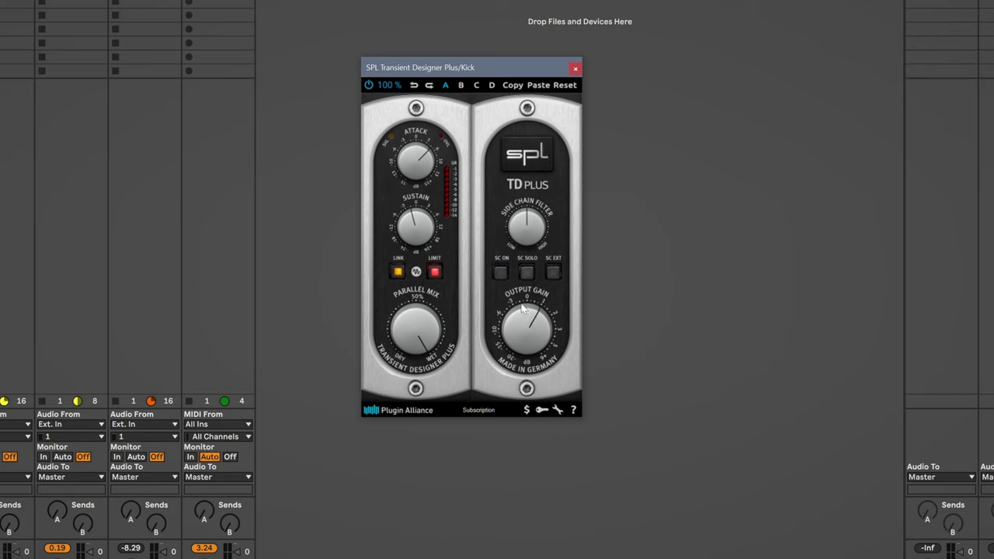
left_click(368, 84)
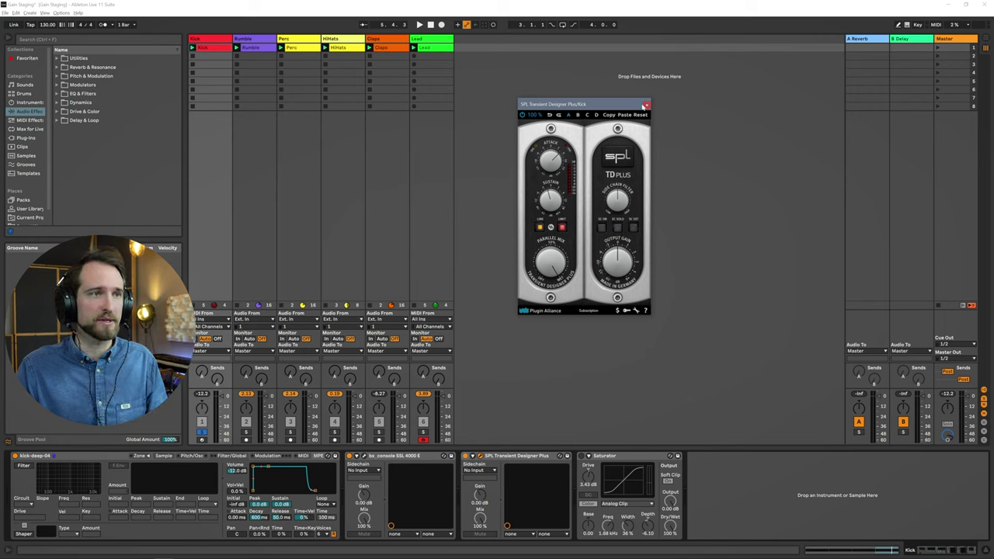
left_click(647, 105)
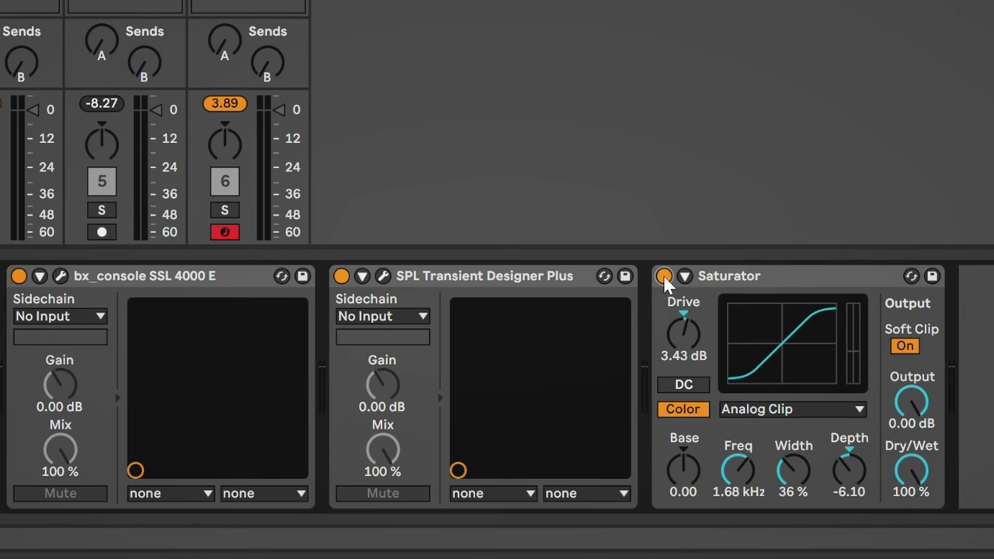
Step: Play the kick while bypassing and re-enabling the Saturator to compare levels
left_click(663, 275)
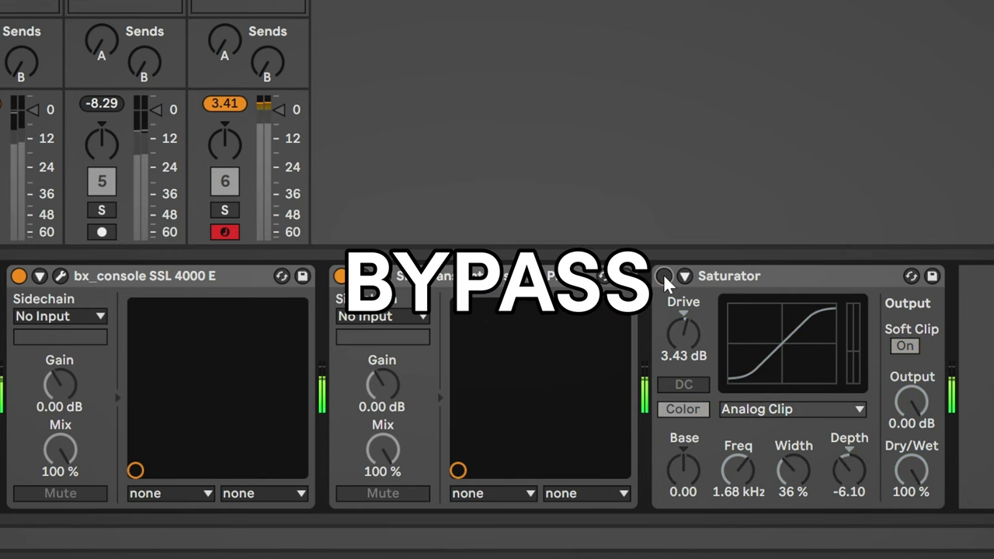
left_click(663, 275)
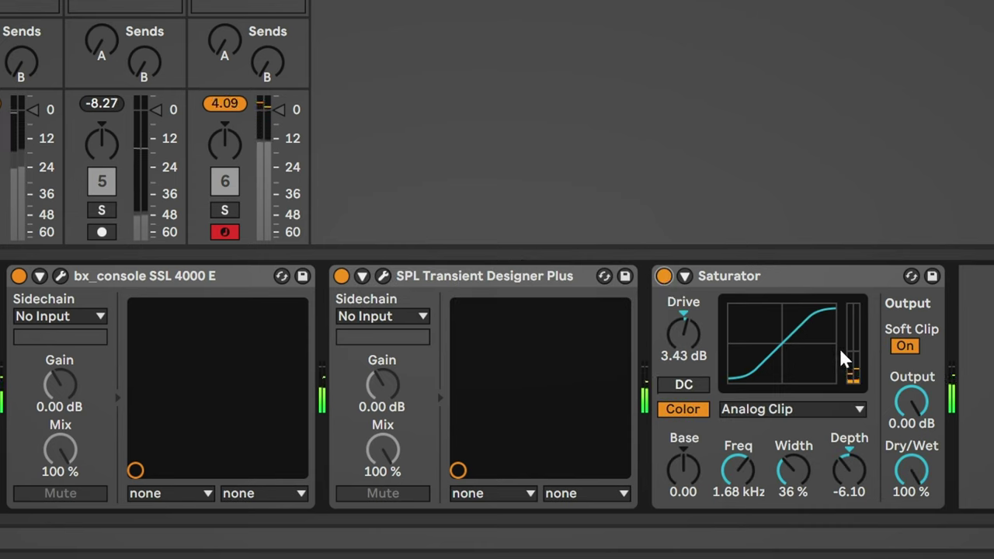
key("space")
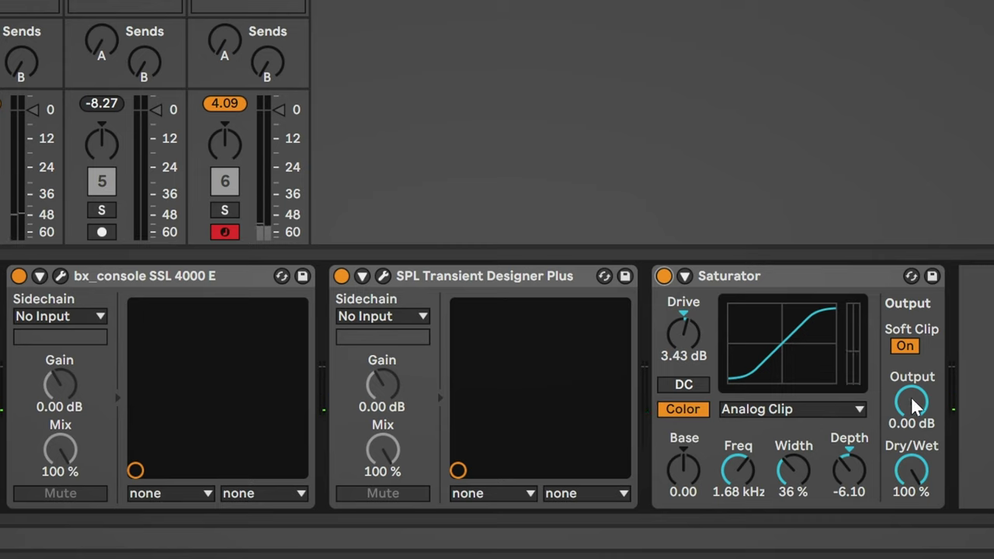
Step: Set the Saturator's output to -2.57 dB, checking it against the bypassed level
left_click_drag(911, 401, 911, 420)
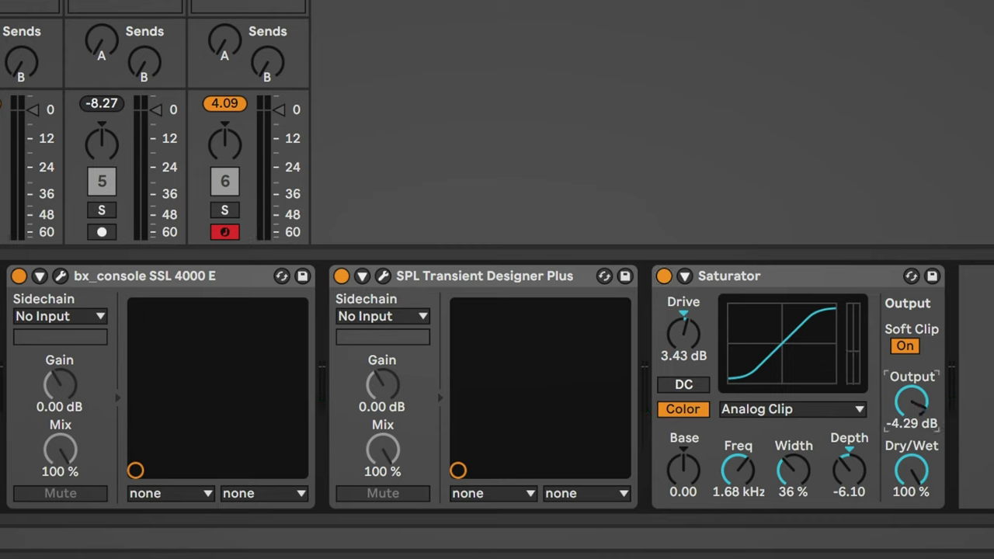
left_click(663, 277)
left_click(664, 276)
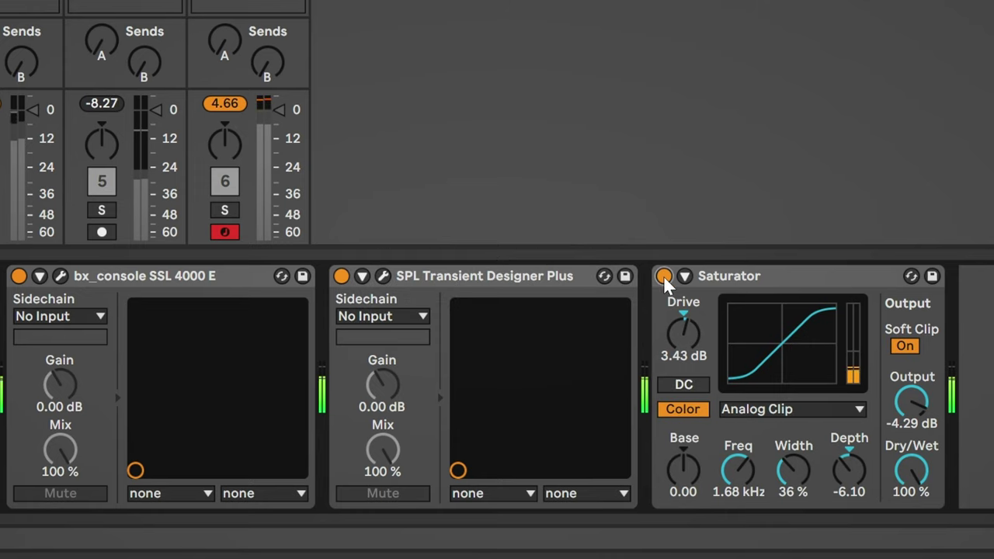
left_click_drag(911, 400, 911, 390)
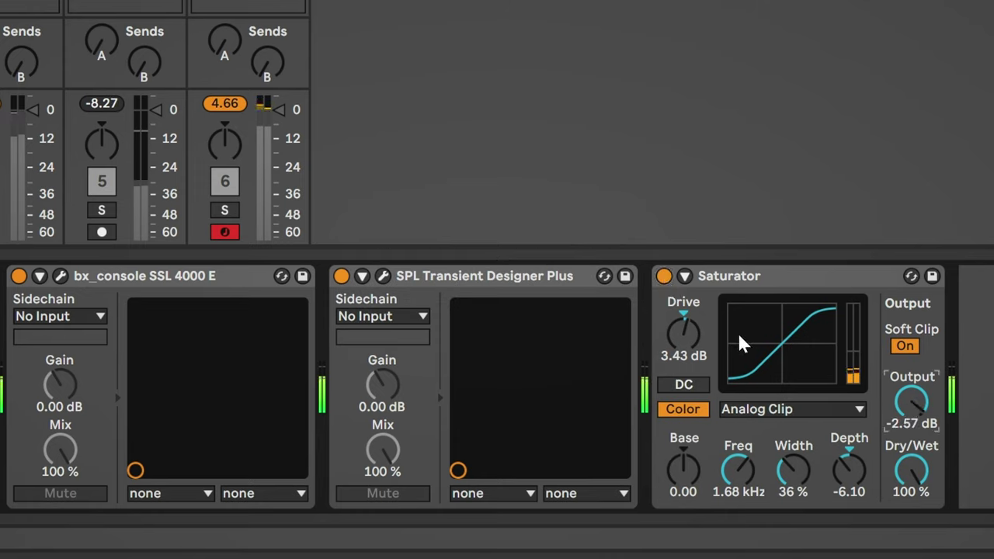
left_click(666, 277)
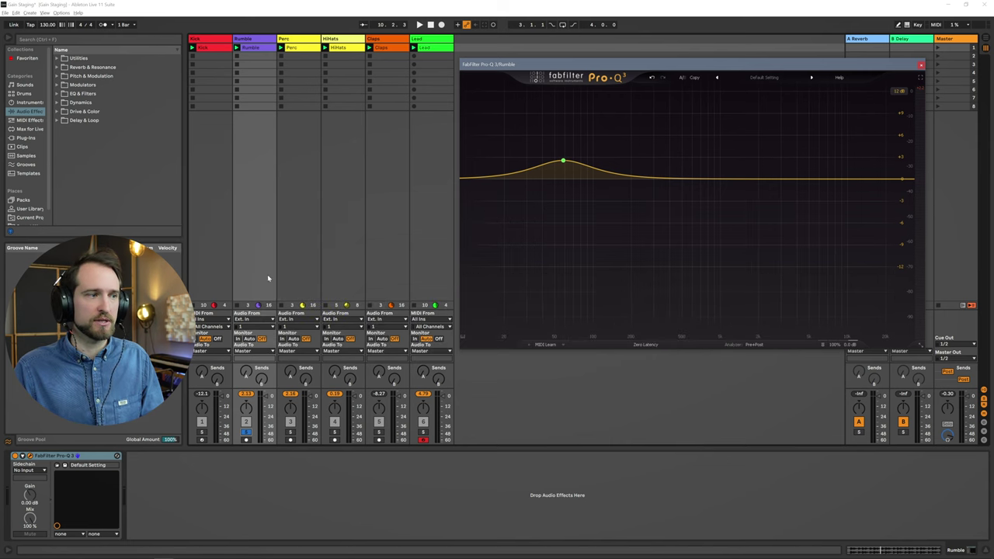
Step: Play the soloed Rumble track, set its FabFilter Pro-Q 3 output level to -2.4 dB, and close the plugin
key("space")
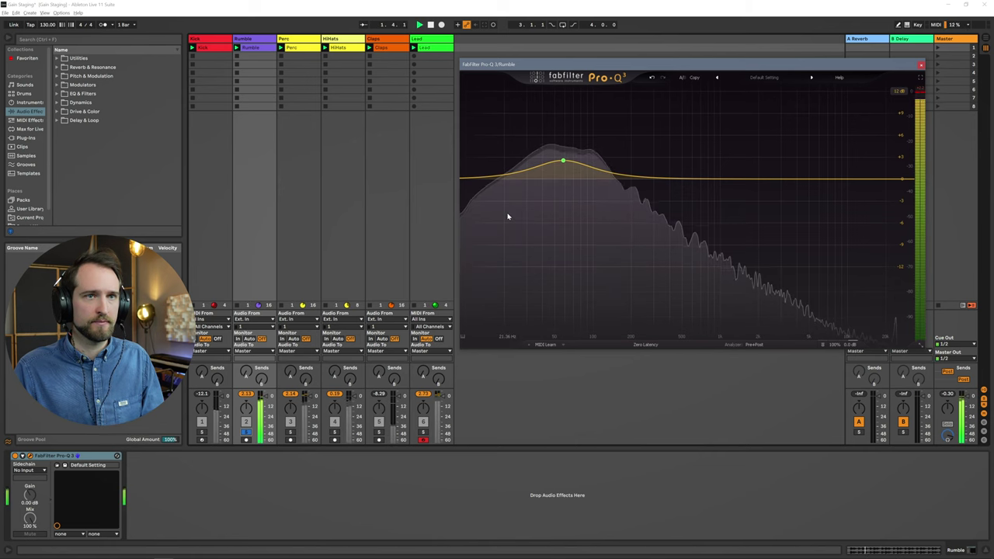
mouse_move(566, 167)
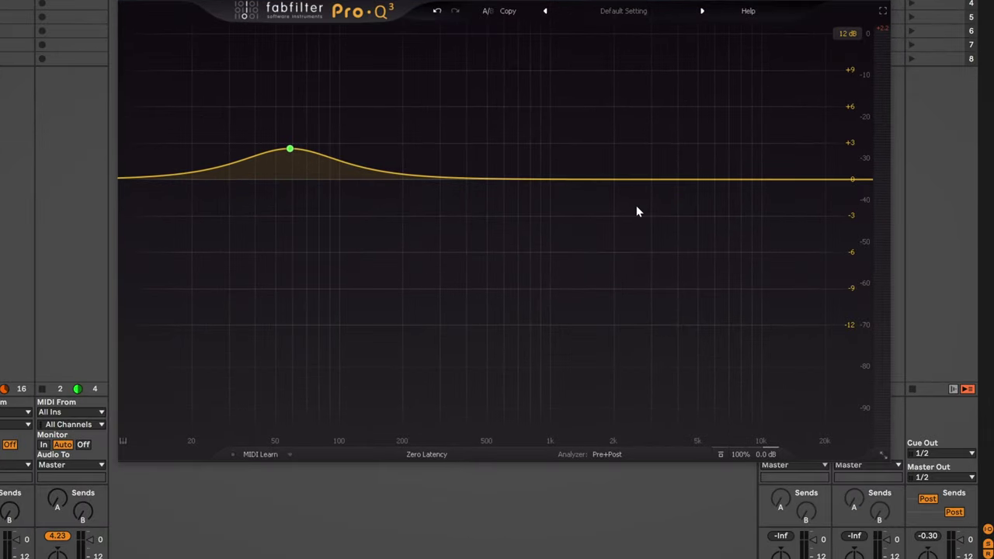
mouse_move(753, 455)
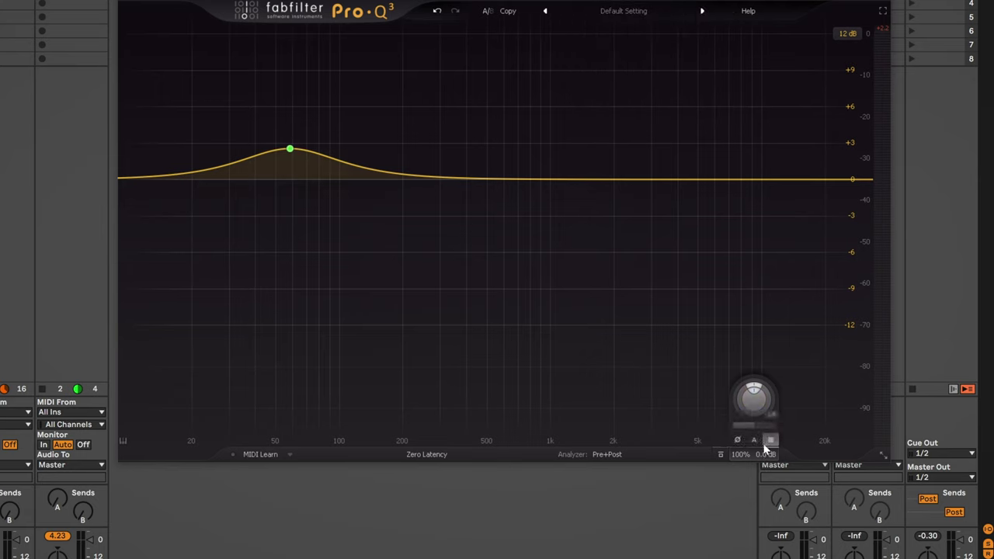
left_click_drag(754, 393, 760, 432)
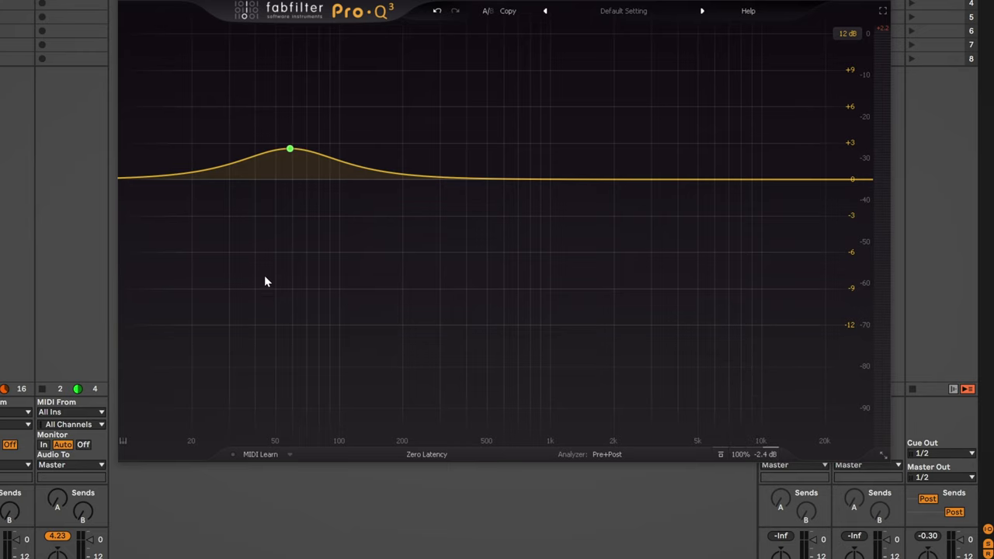
key("space")
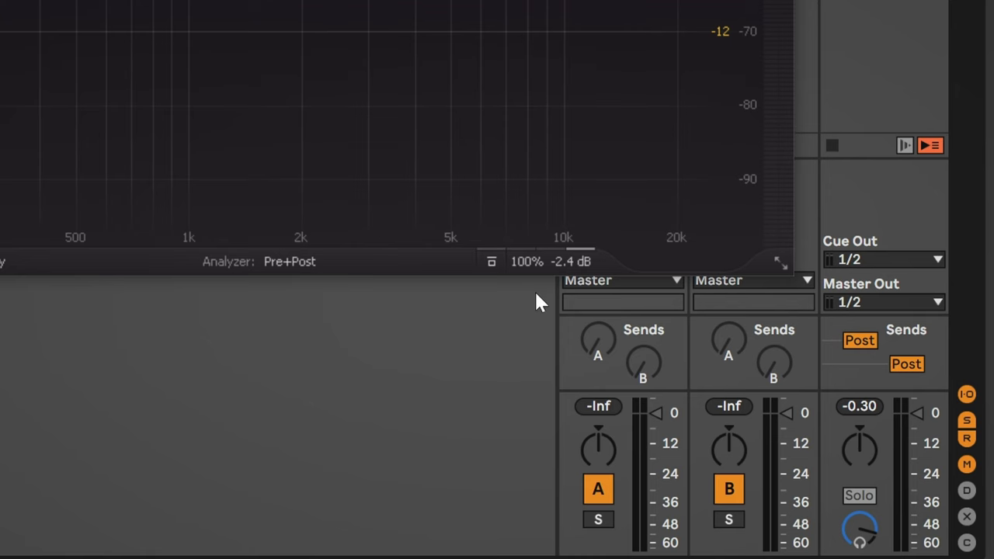
mouse_move(558, 256)
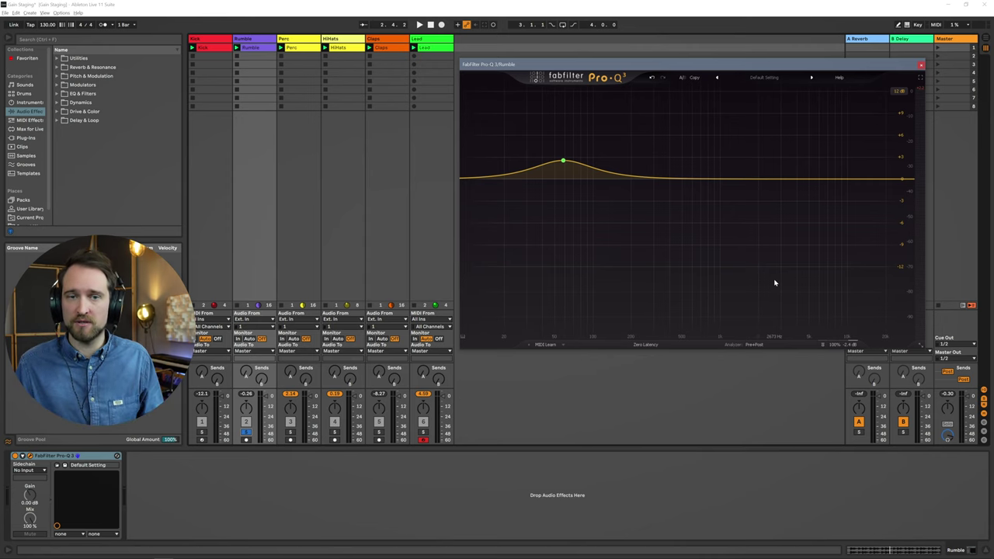
left_click(921, 65)
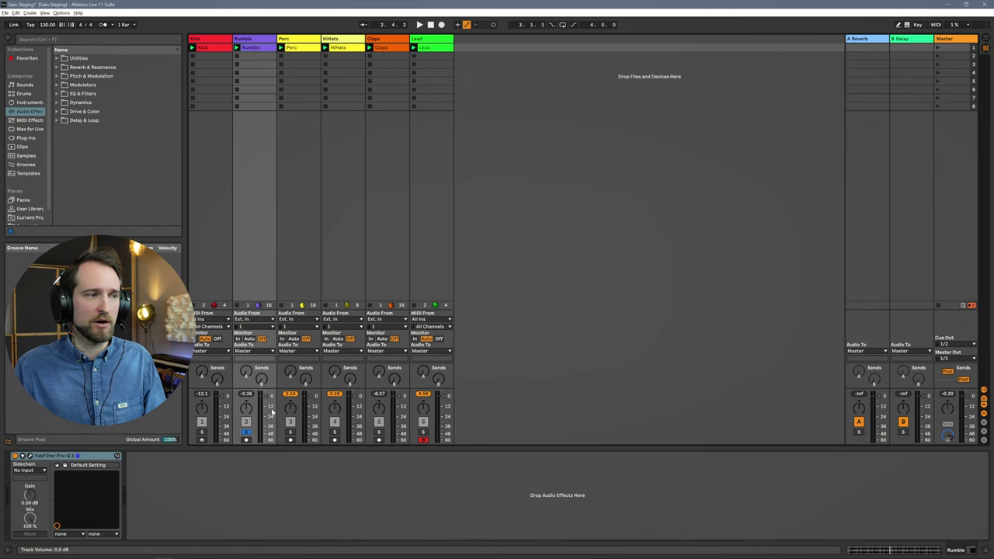
Step: Check the Rumble track's level in playback and set its audio clip's gain to -7.39 dB
key("space")
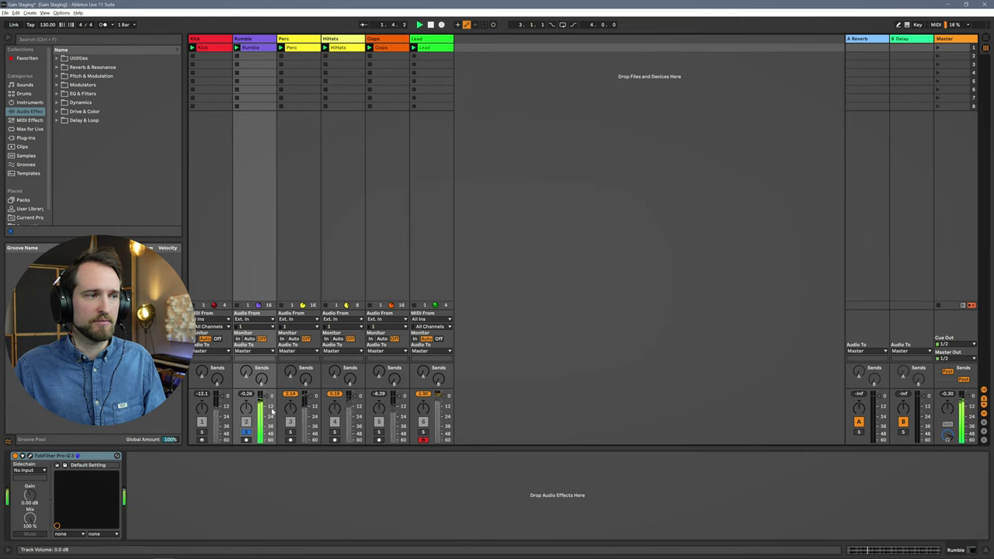
key("space")
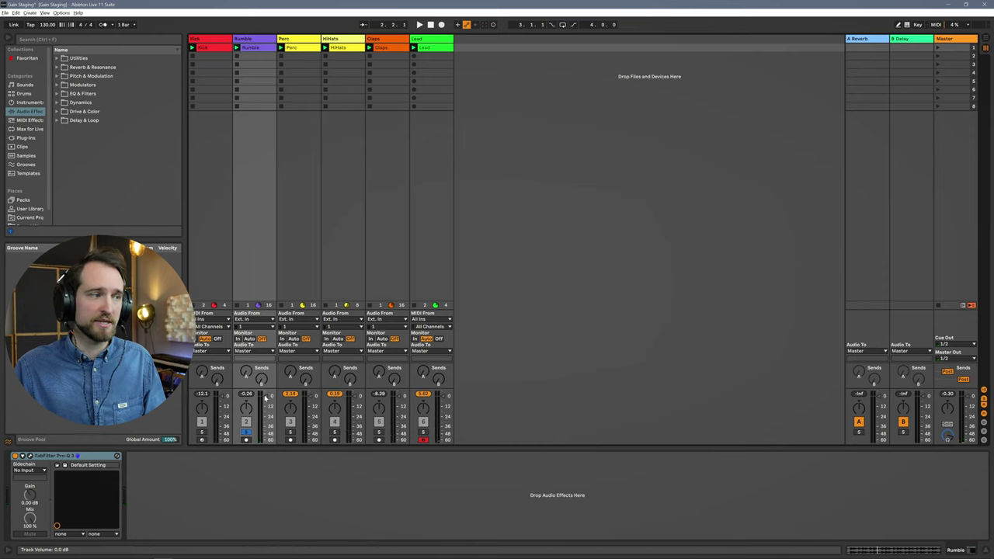
left_click(262, 49)
double_click(262, 51)
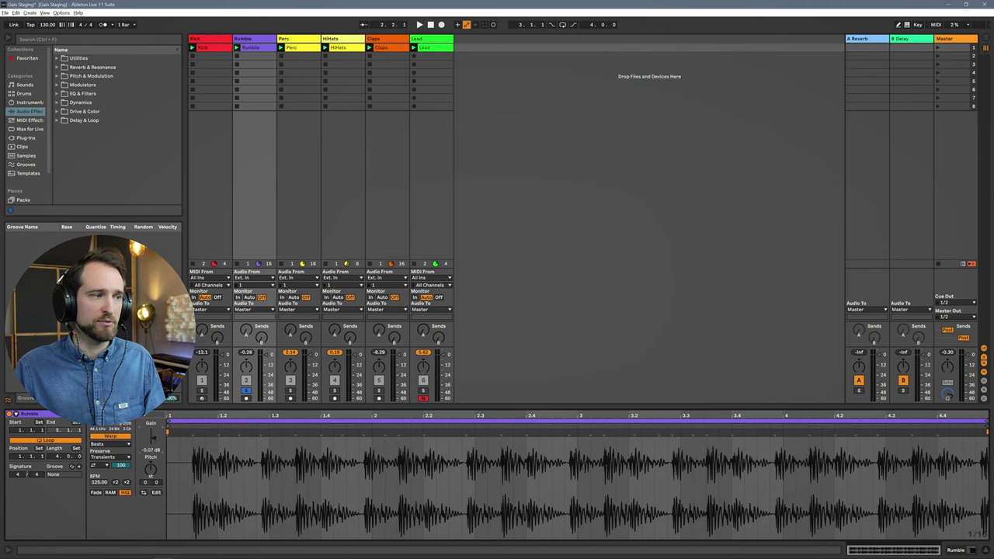
left_click_drag(152, 437, 152, 445)
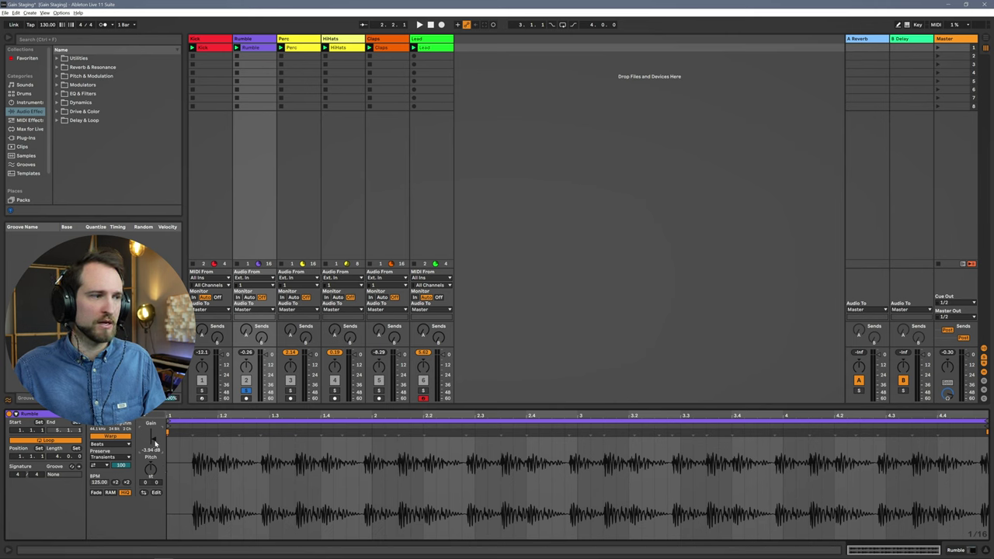
key("space")
left_click_drag(155, 441, 153, 455)
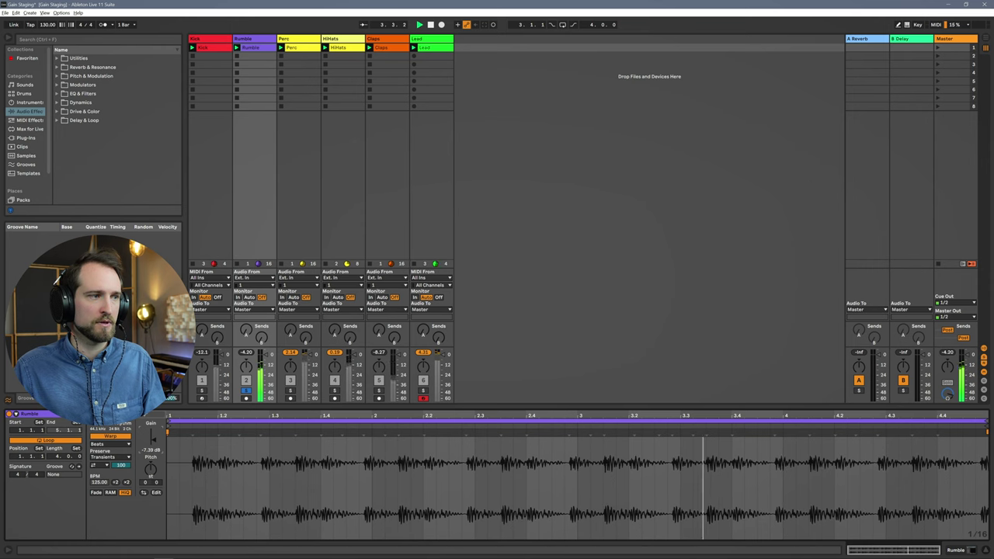
key("space")
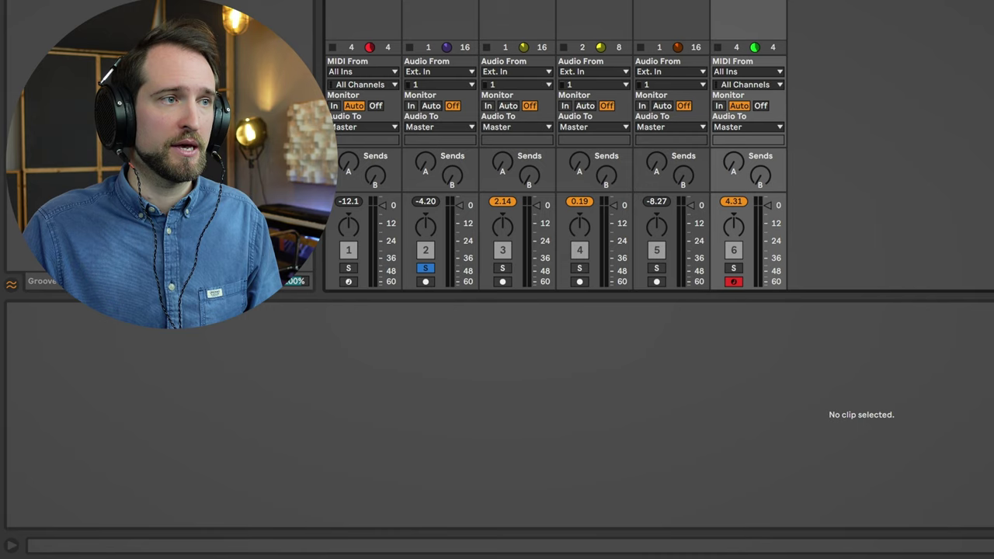
Step: Open the Serum, Replika XT and TSAR-1 Reverb windows from the Lead track's device chain and solo the track
key("shift+Tab")
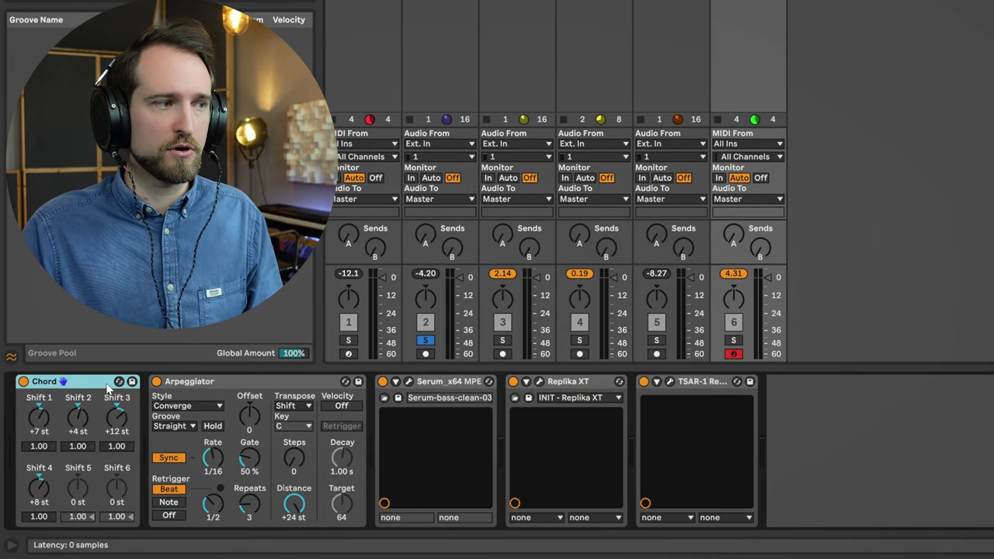
left_click(408, 382)
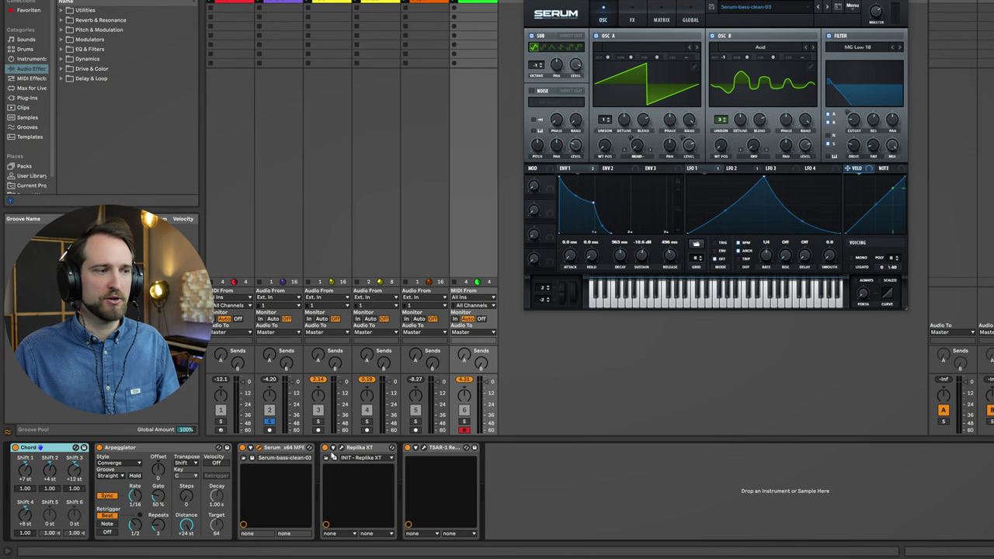
left_click(424, 448)
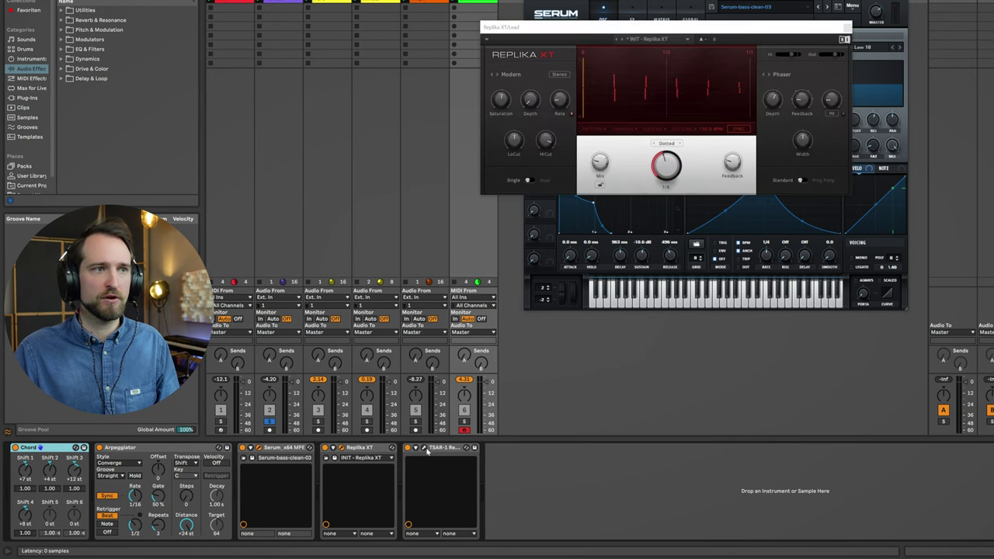
left_click(424, 448)
left_click_drag(151, 0, 742, 41)
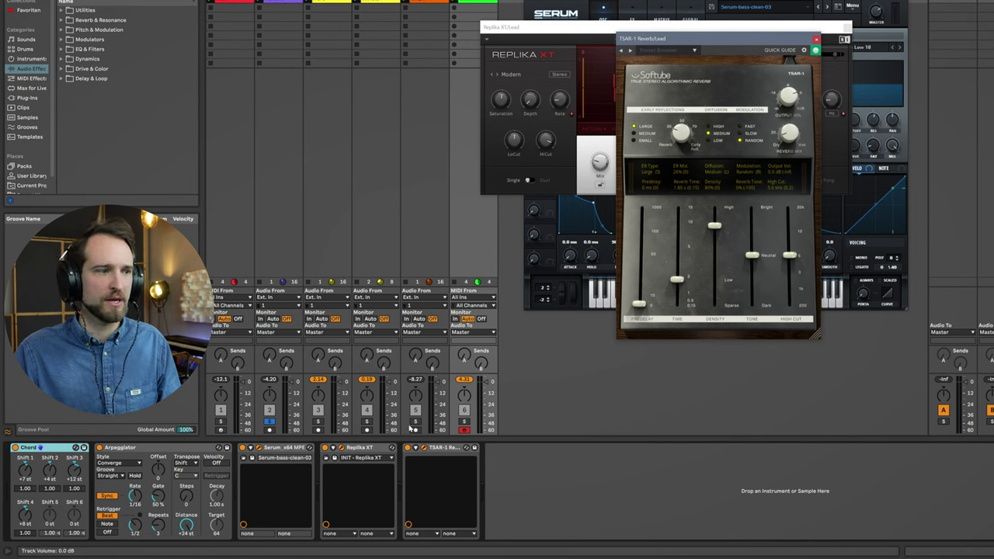
left_click(463, 422)
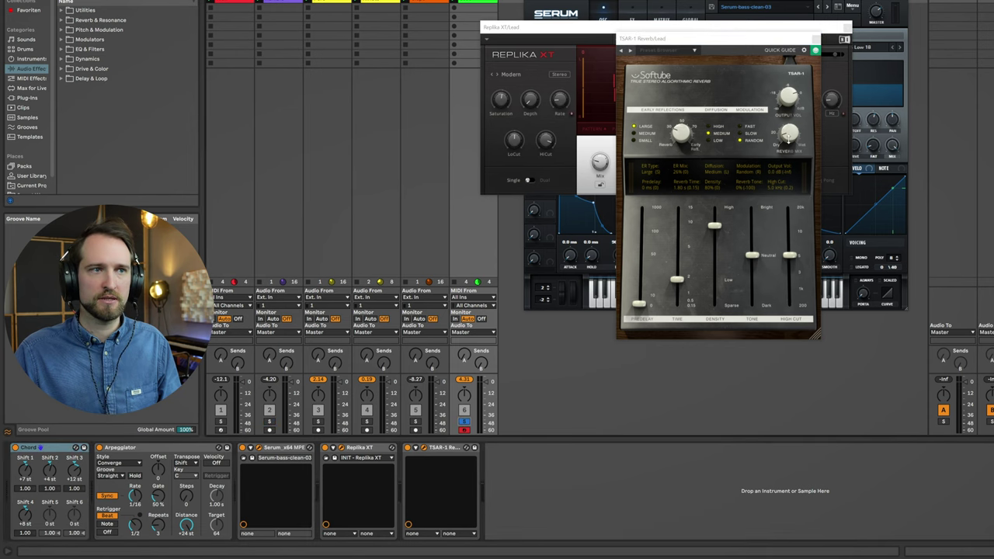
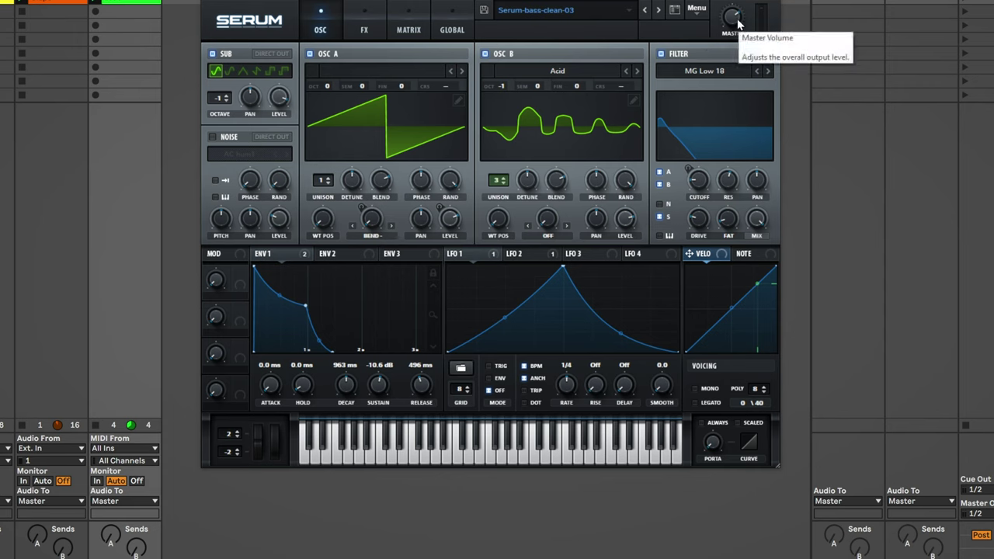
Step: Lower Serum's master volume, trim Replika XT's output to -0.3 dB, and close the Replika XT and TSAR-1 windows
left_click_drag(738, 24, 725, 43)
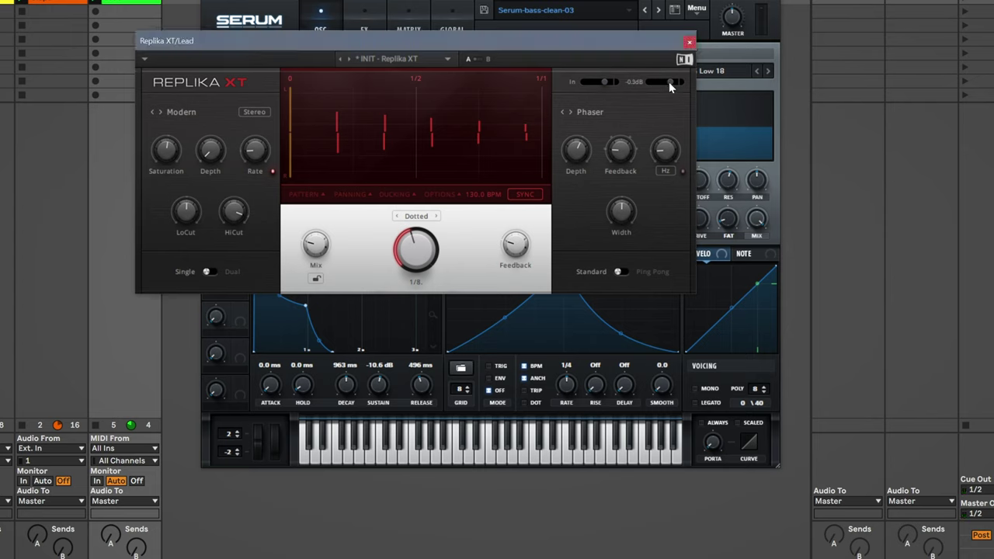
left_click(689, 43)
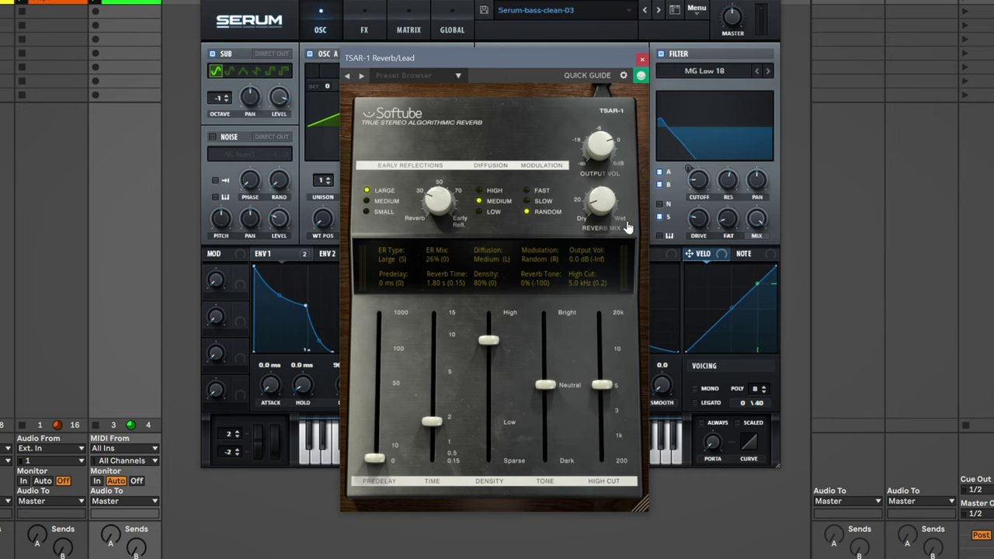
left_click(642, 61)
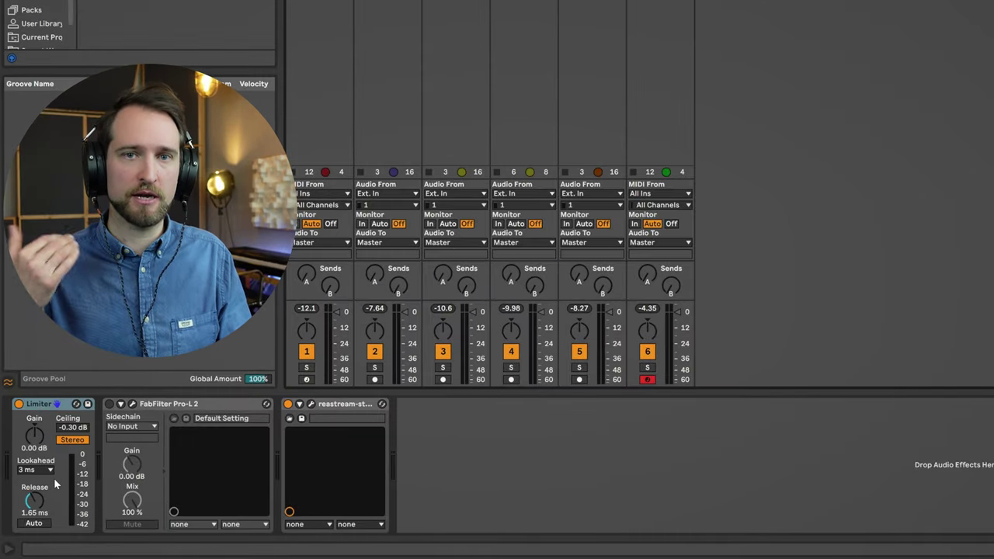
Step: Pull down all faders except the Kick's and rebalance the tracks in playback, with Rumble at -8.0 dB and Perc at -2.6 dB
key("space")
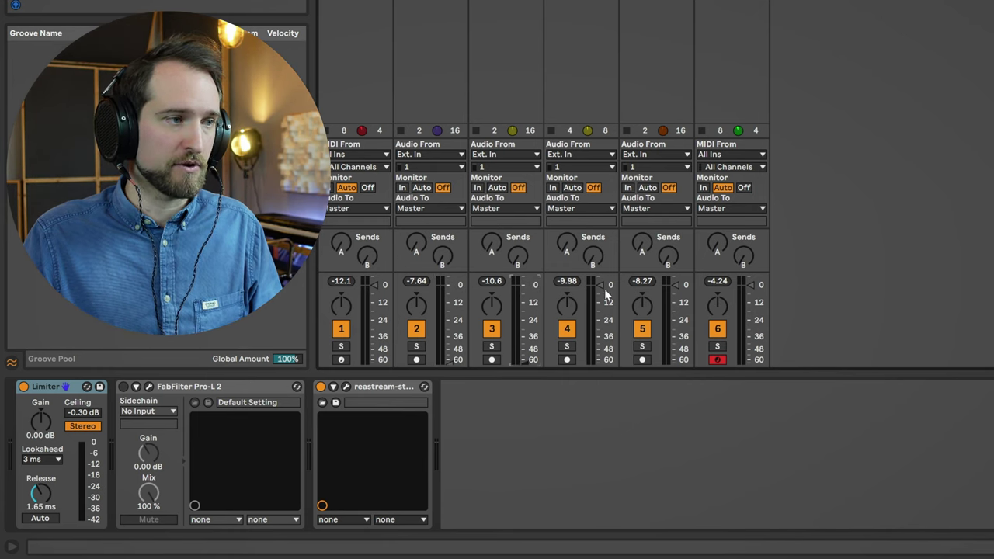
mouse_move(752, 282)
left_mouse_down()
mouse_move(758, 302)
mouse_move(753, 285)
left_mouse_up()
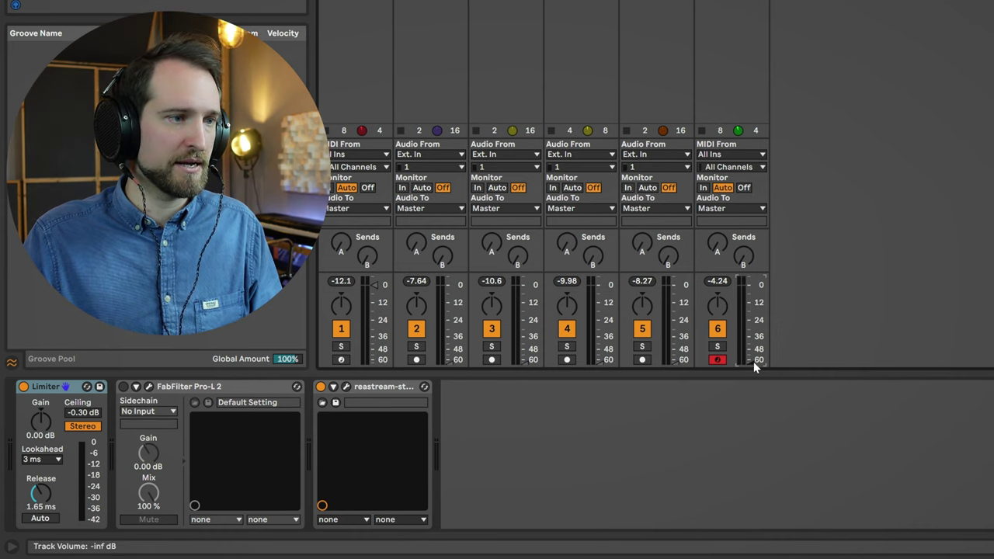
key("space")
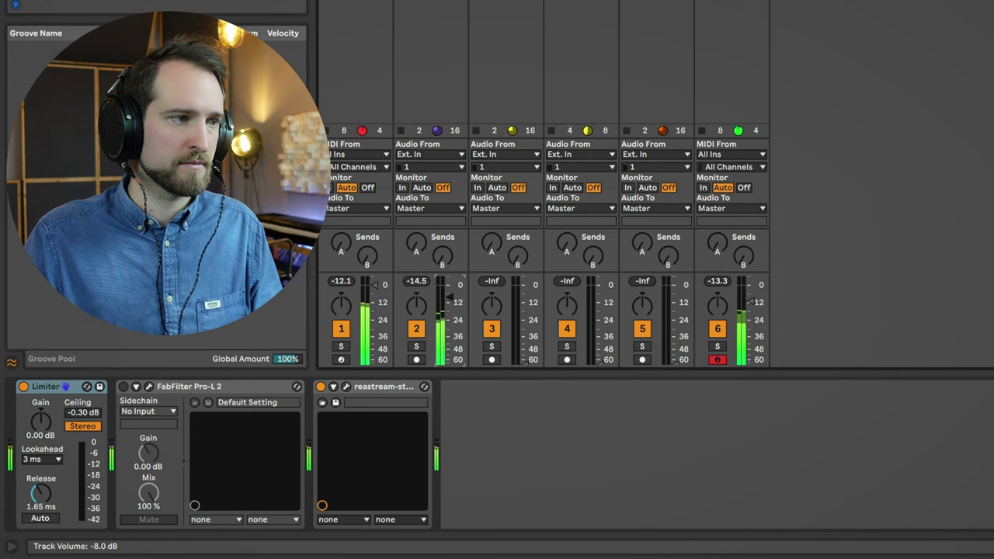
left_click_drag(525, 351, 525, 310)
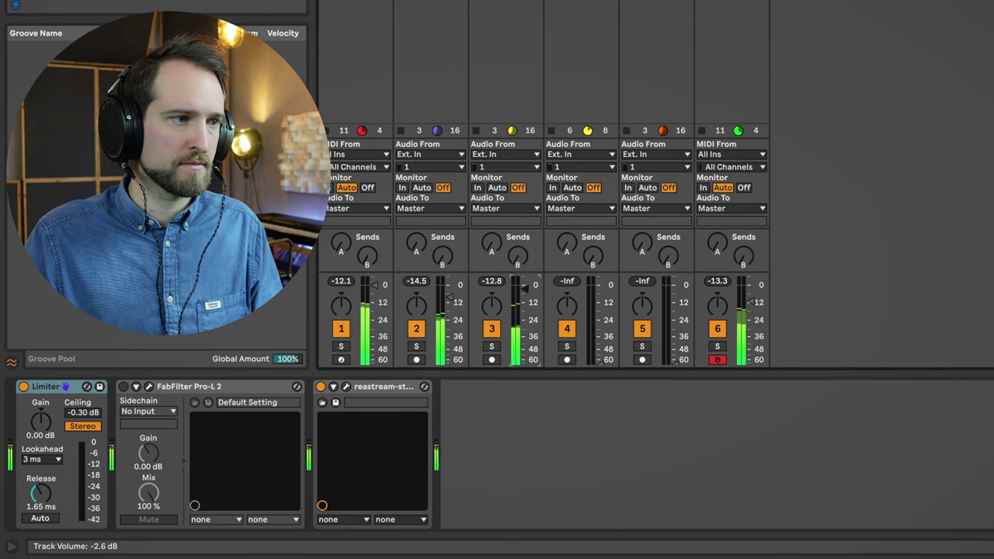
left_click_drag(600, 359, 599, 291)
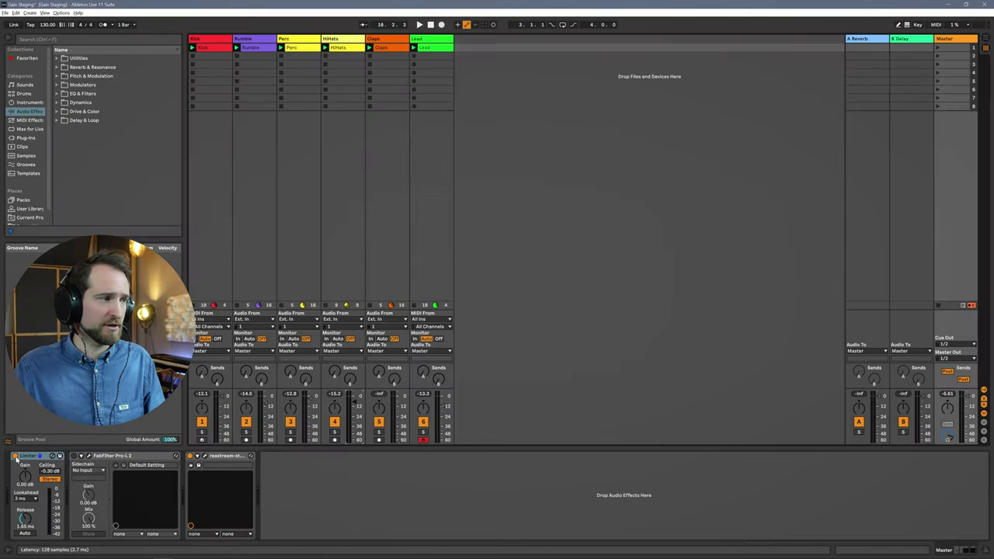
Step: Switch off the Limiter on the Master, enable FabFilter Pro-L 2 in its place, and open its window
left_click(73, 455)
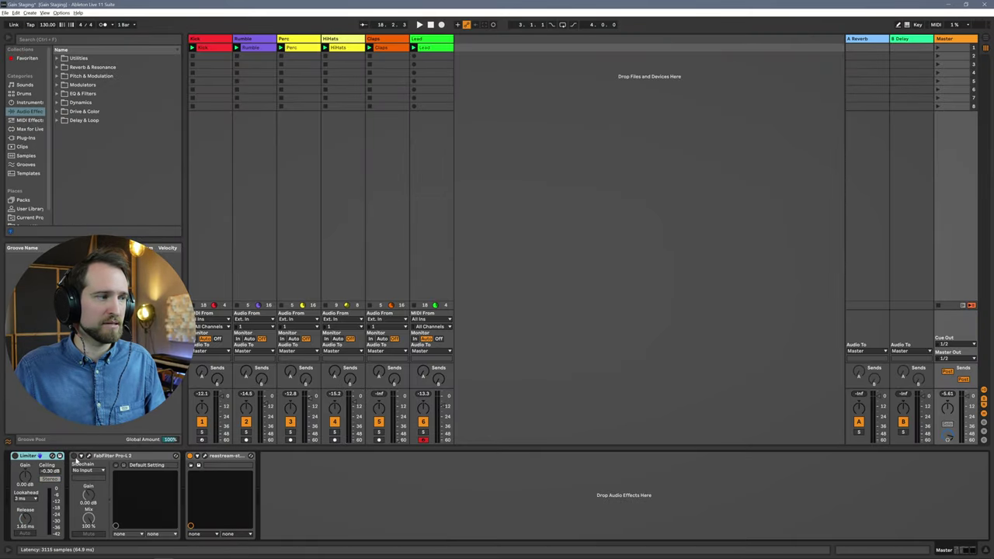
left_click(89, 455)
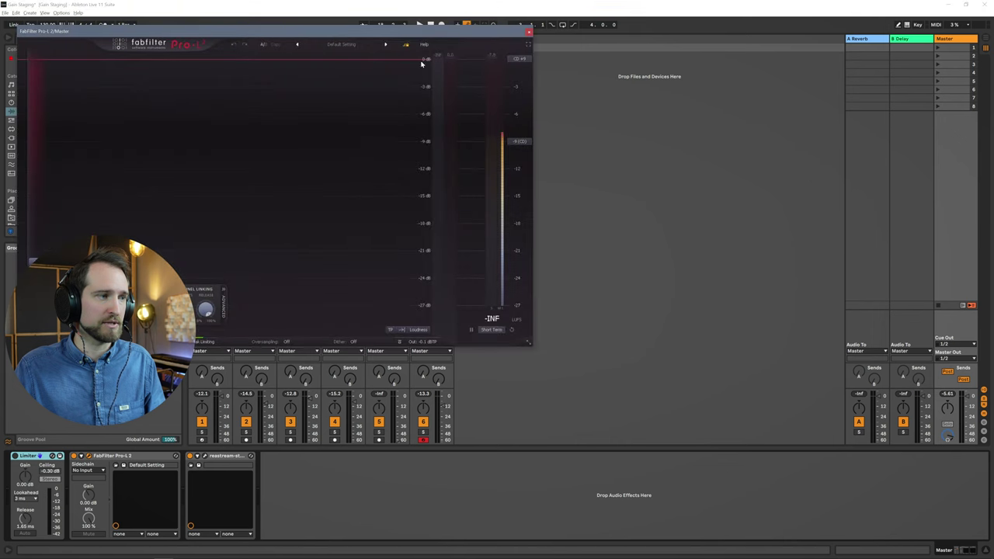
left_click_drag(396, 34, 810, 27)
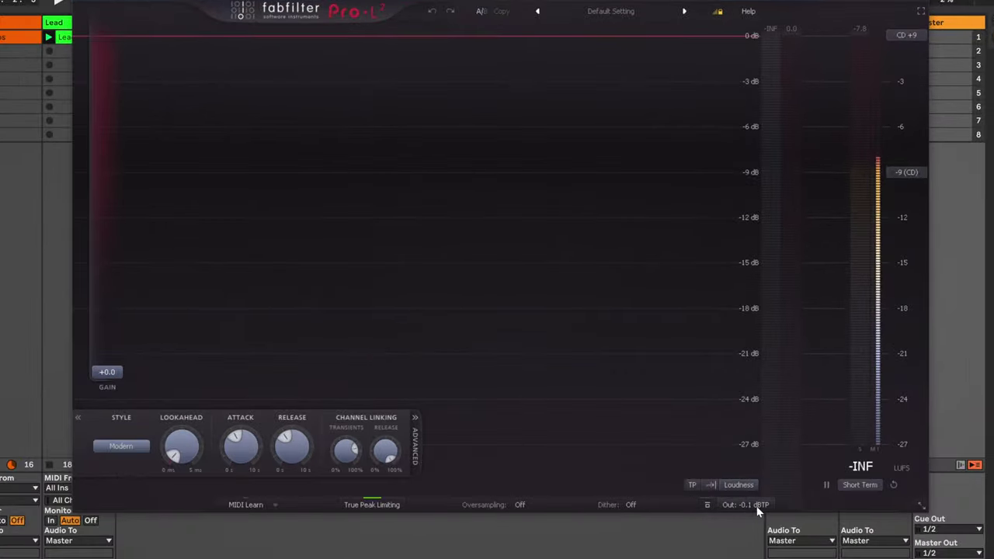
Step: Turn on unity gain in Pro-L 2 and raise the limiter's gain to +9.82 dB while playing the mix
mouse_move(769, 454)
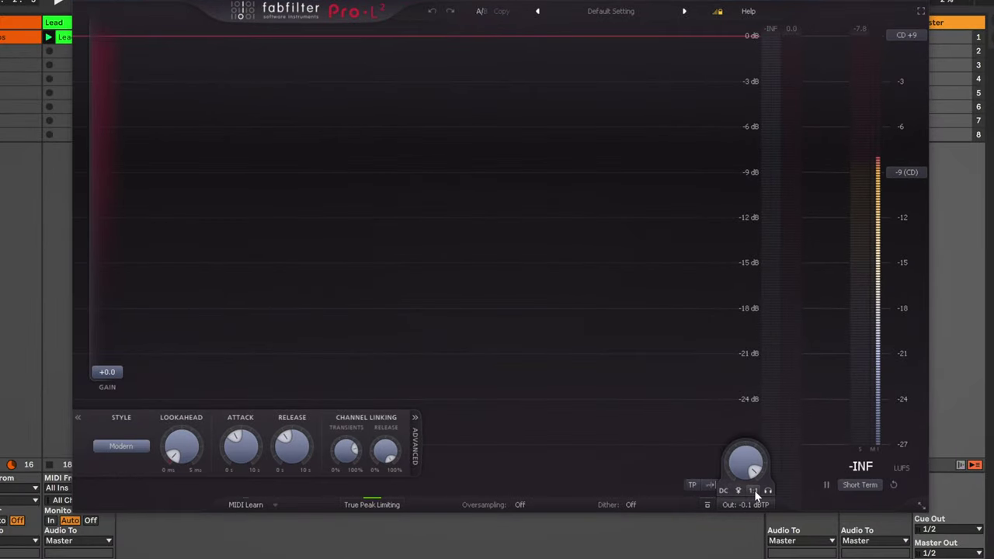
left_click(754, 490)
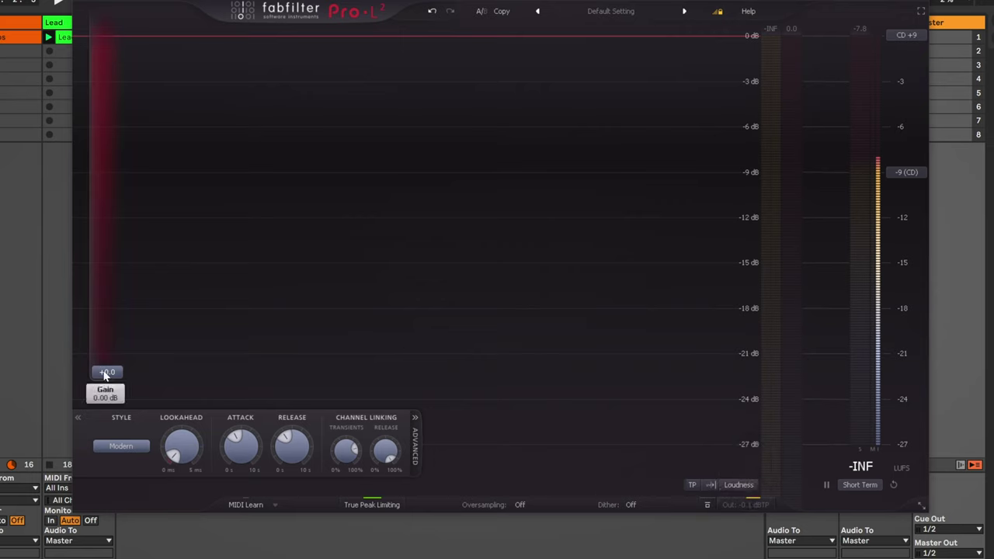
mouse_move(109, 376)
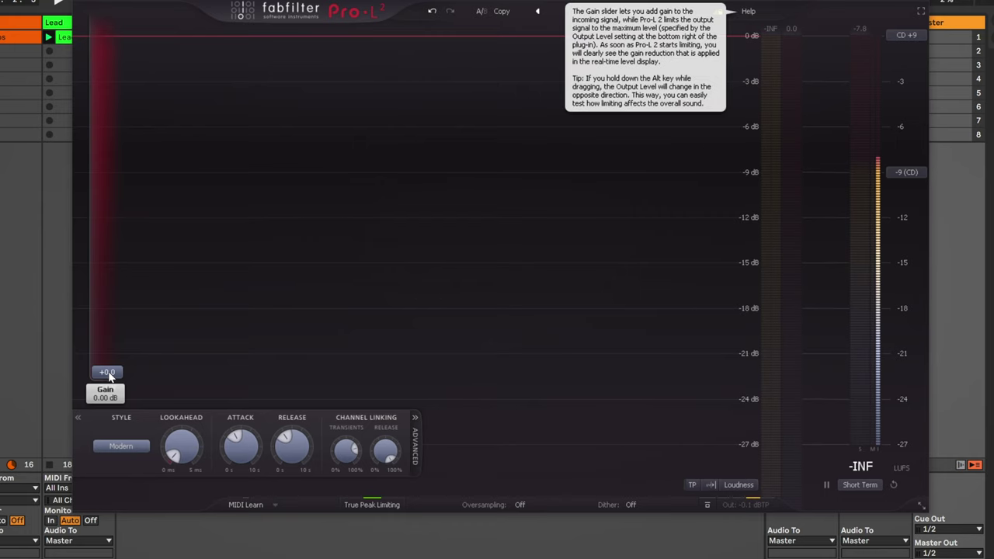
left_click_drag(109, 373, 111, 262)
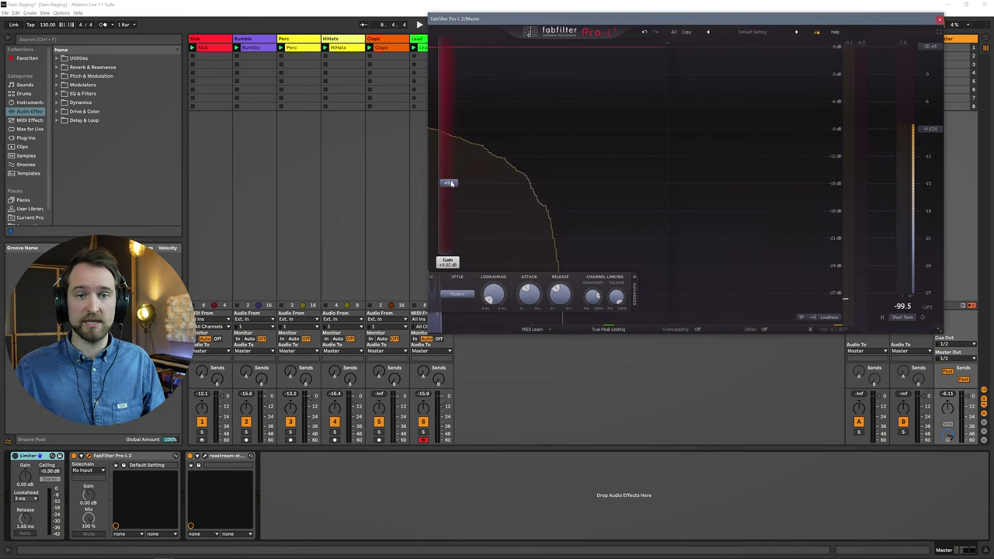
Step: Turn off Pro-L 2's unity gain, raise its gain to +10.7 dB during playback, and close the plugin after stopping
mouse_move(838, 326)
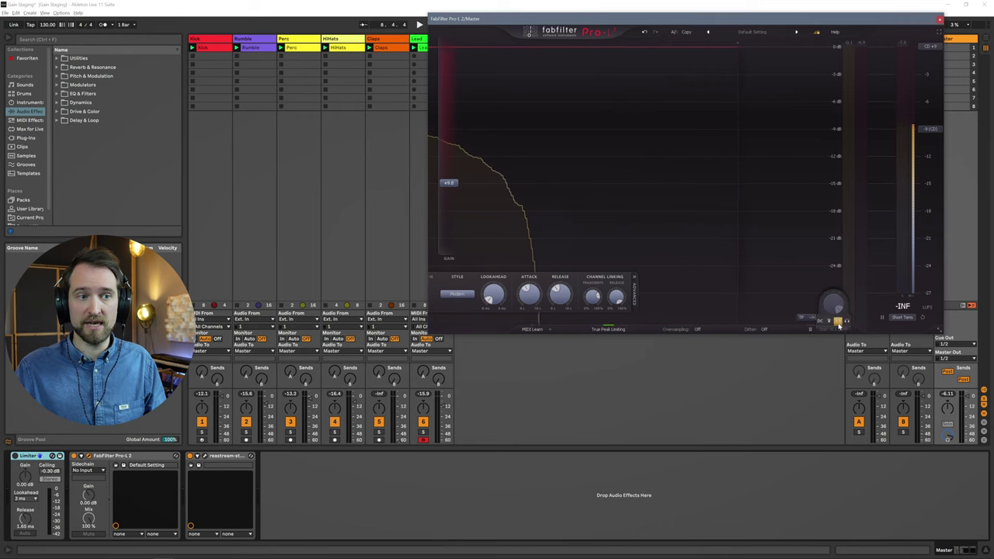
left_click_drag(907, 23, 935, 88)
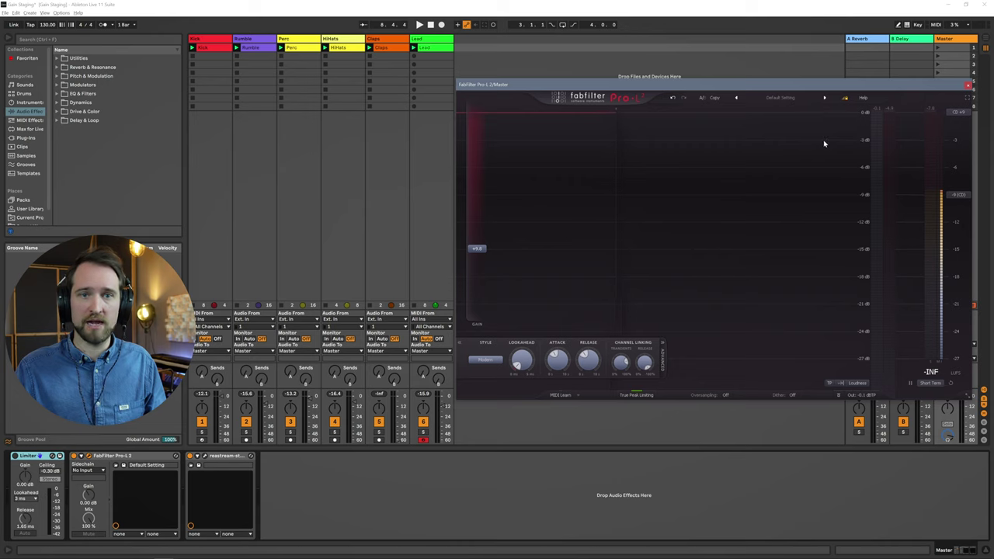
mouse_move(473, 249)
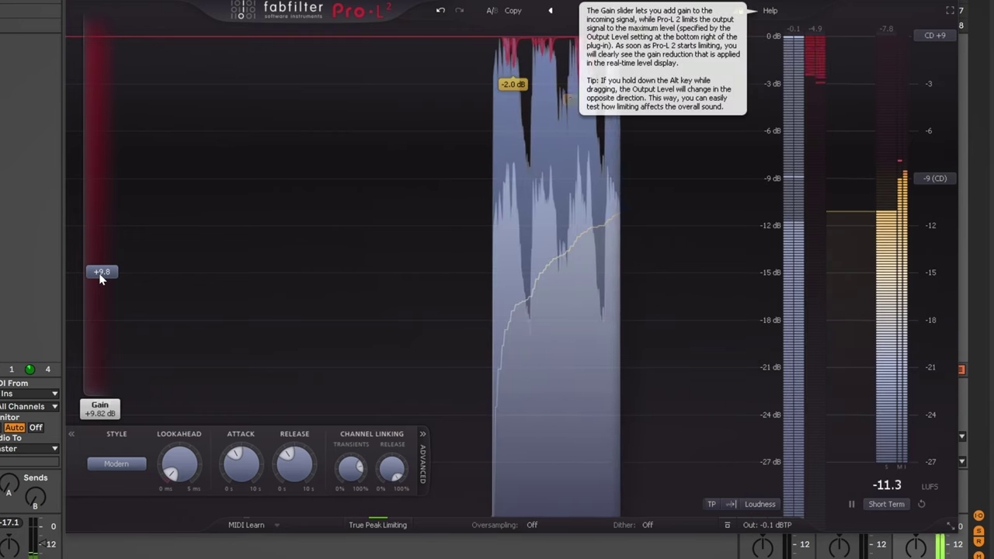
left_click_drag(106, 263, 105, 251)
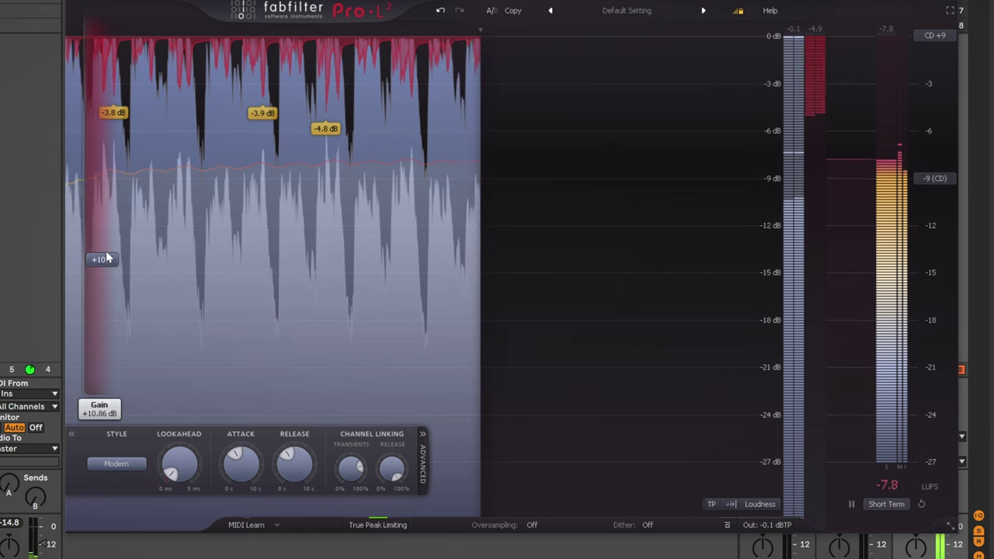
left_click_drag(106, 259, 106, 261)
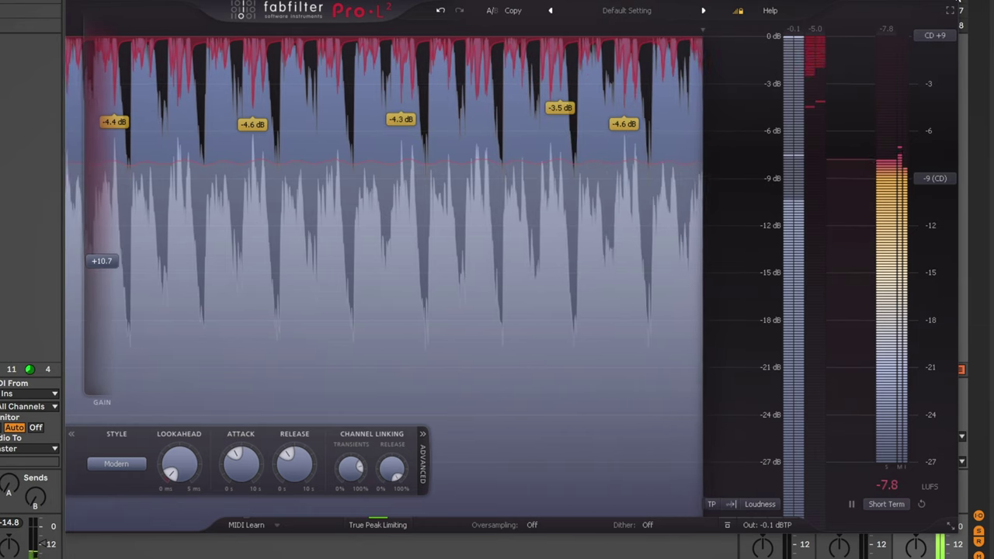
key("space")
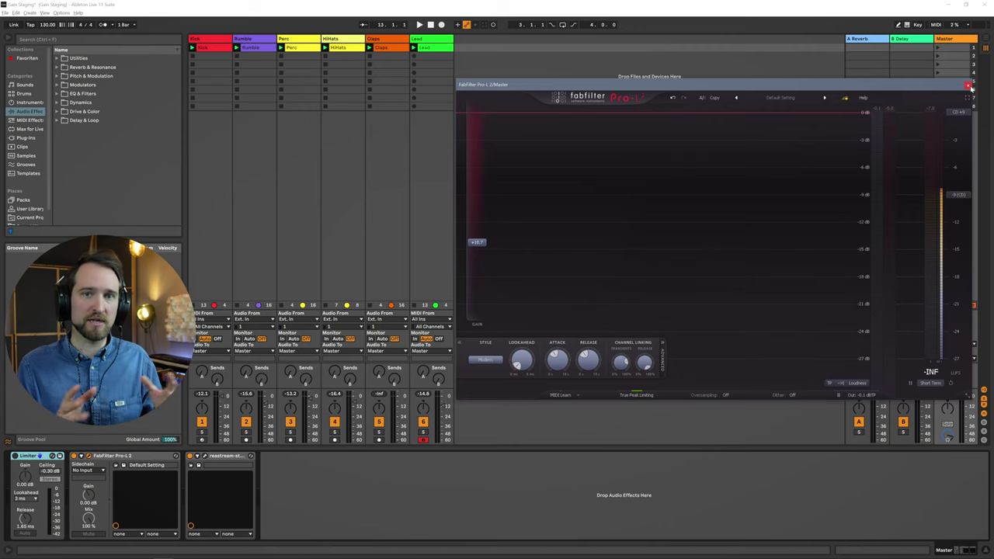
left_click(968, 85)
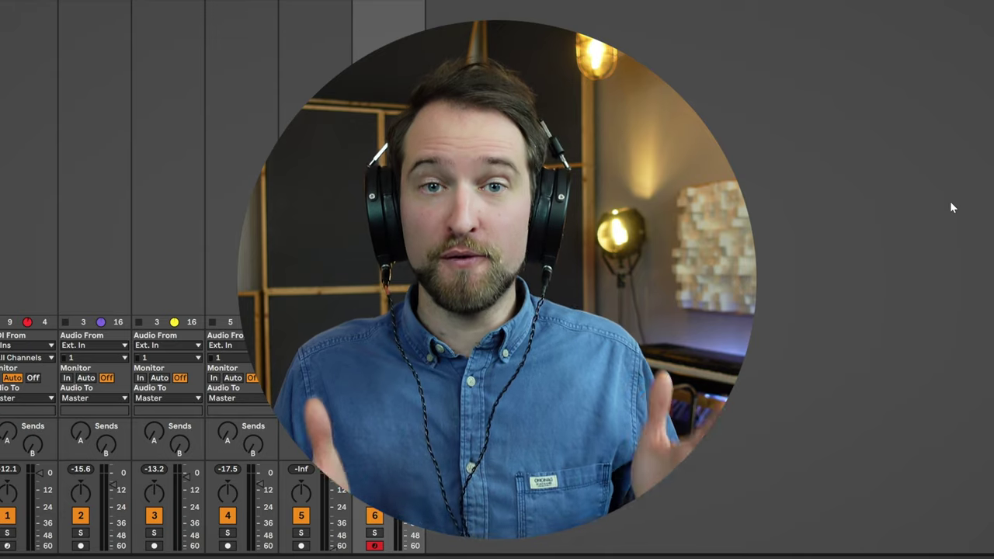